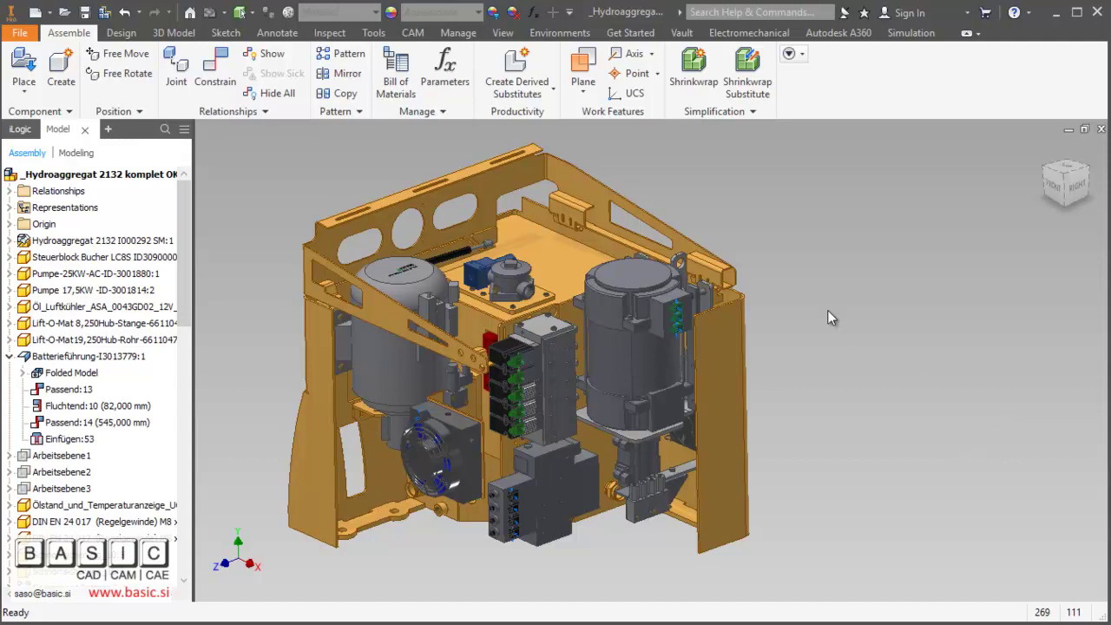
# Launch AutoDXF from Tools and dock its dialog at the right of the screen
pyautogui.click(373, 33)
pyautogui.click(747, 80)
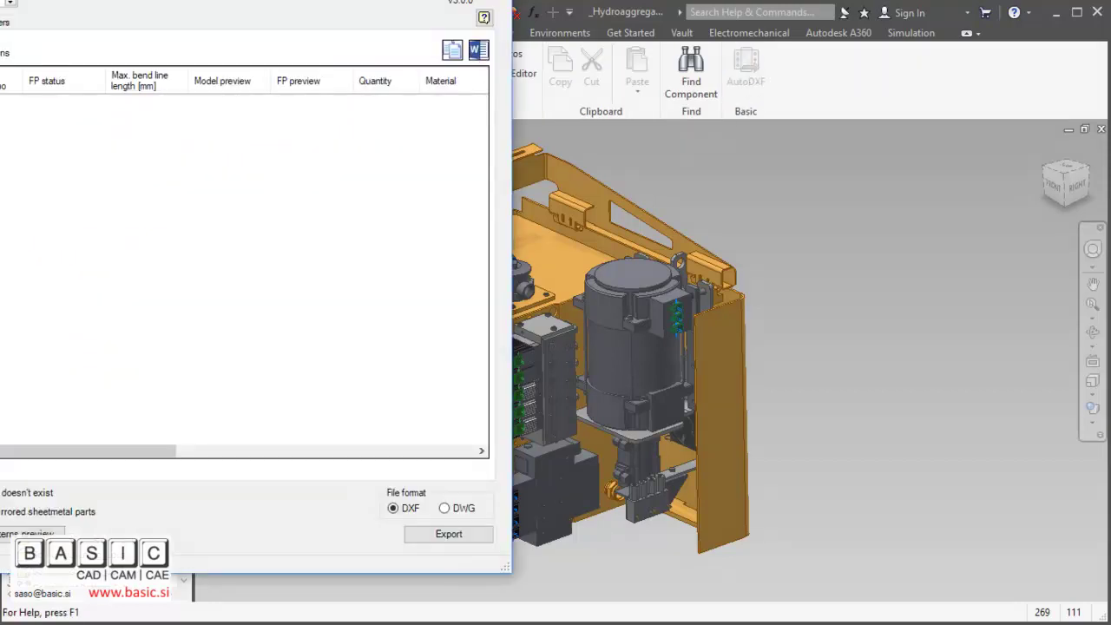
pyautogui.moveTo(837, 30); pyautogui.dragTo(938, 21)
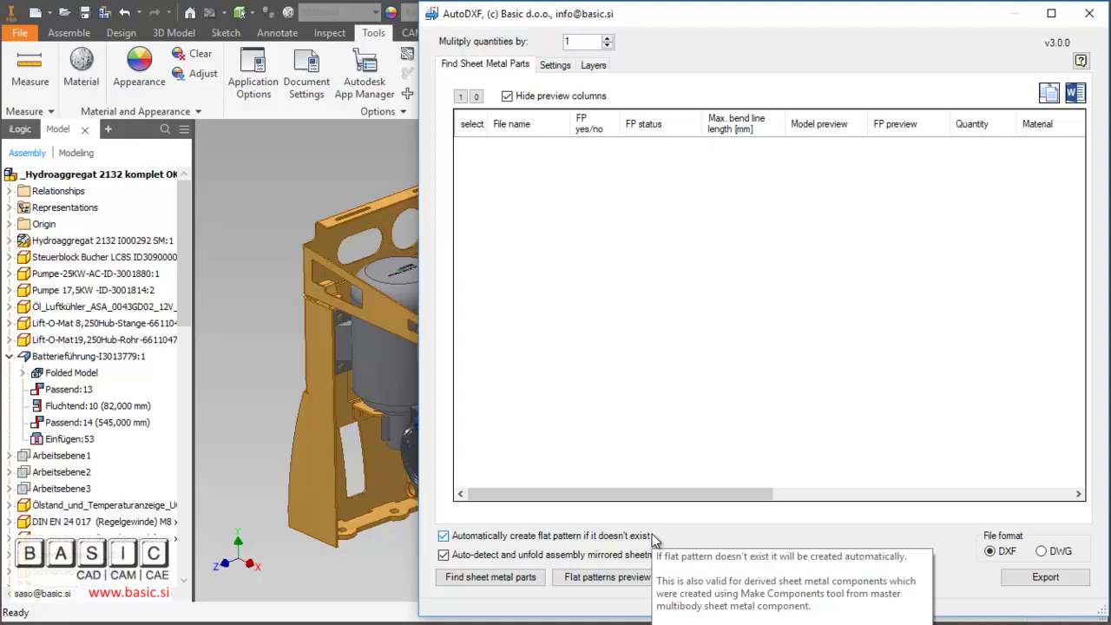
# Find the 30 sheet metal parts, show their preview images, then view export settings
pyautogui.click(481, 579)
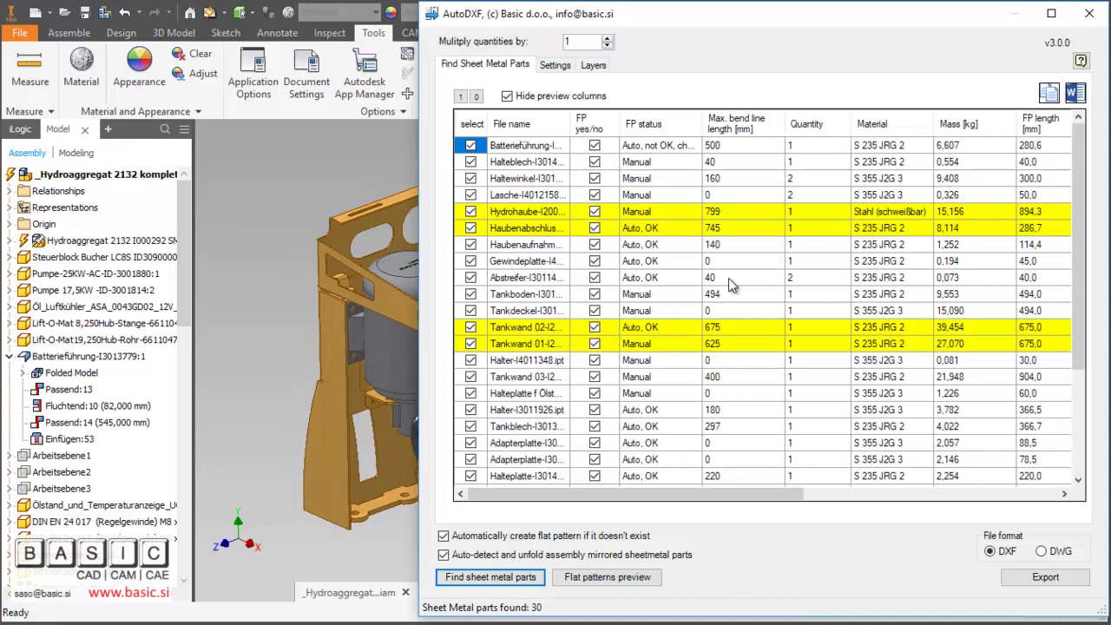
pyautogui.click(557, 98)
pyautogui.moveTo(1079, 148); pyautogui.dragTo(1089, 261)
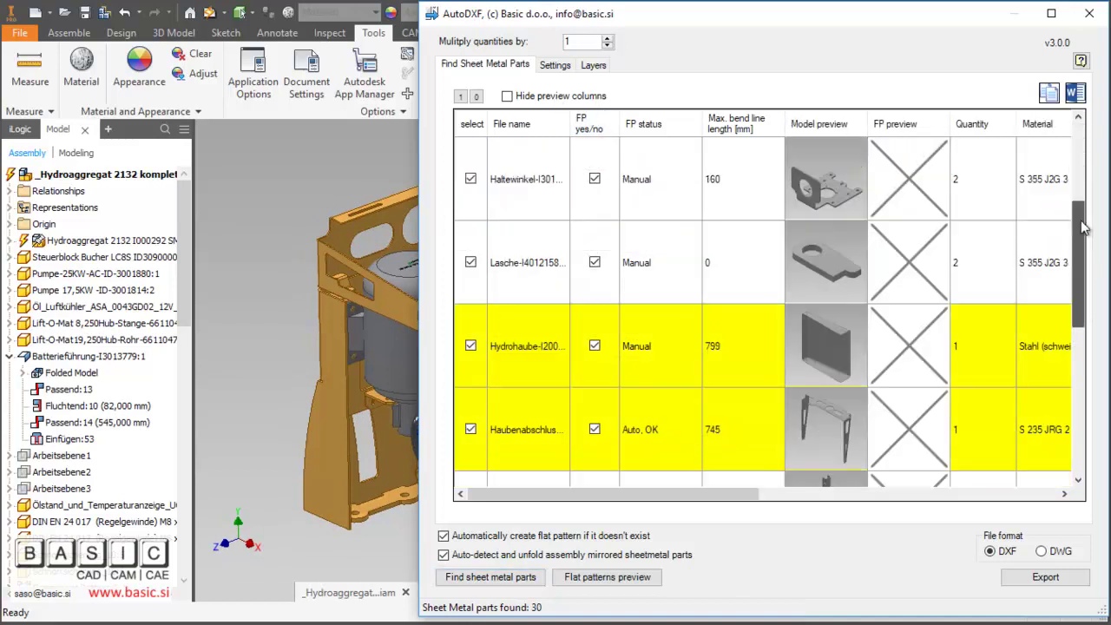
pyautogui.scroll(1, 1090, 261)
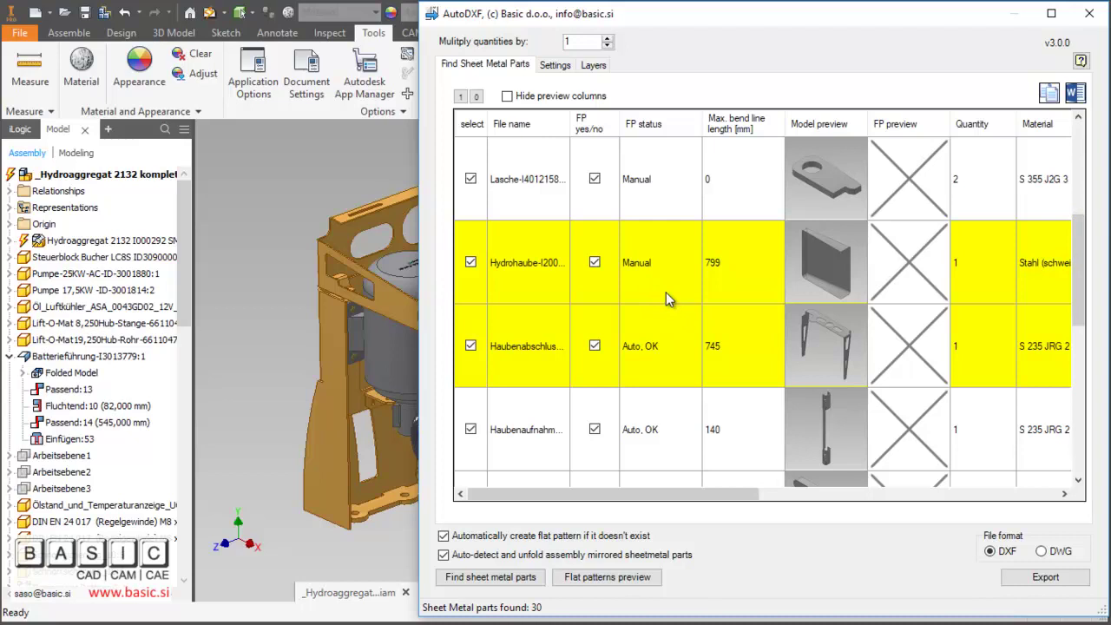
pyautogui.click(544, 67)
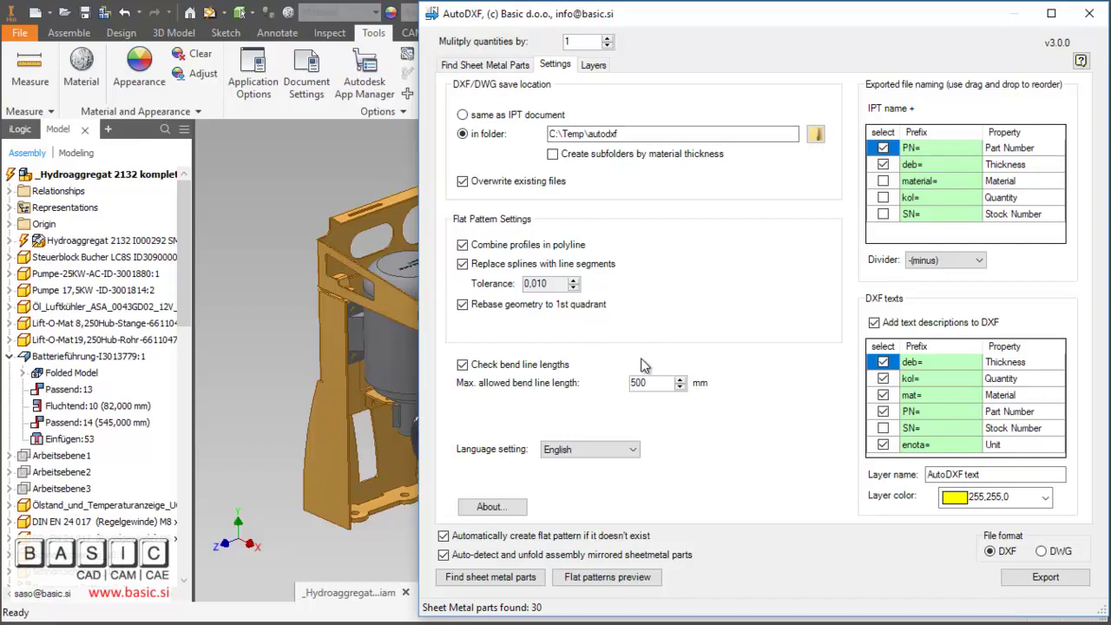
pyautogui.click(471, 66)
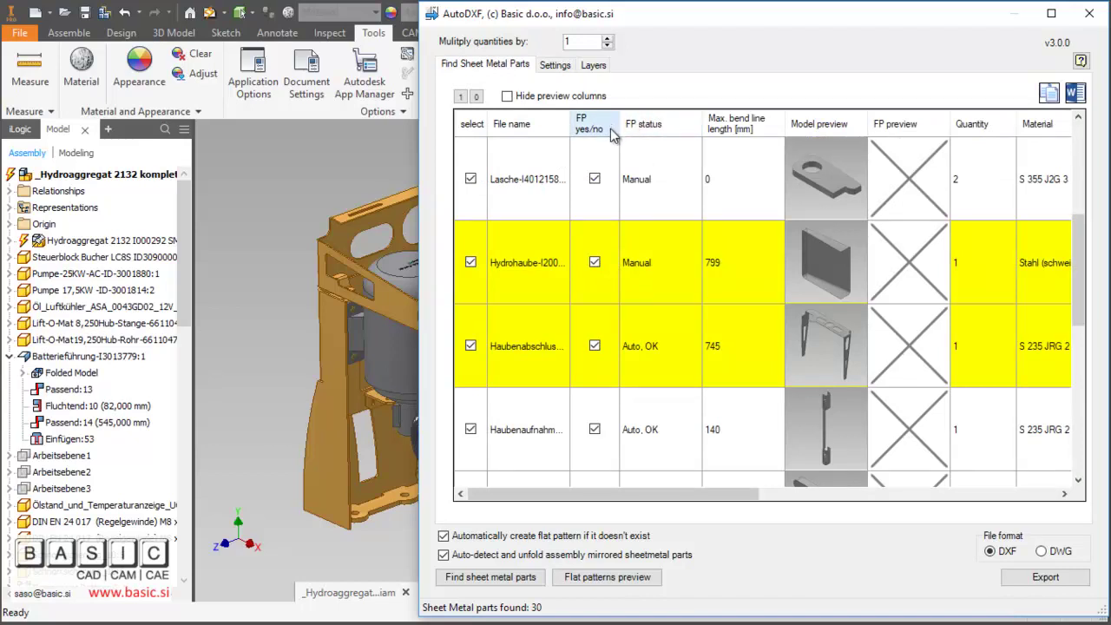
pyautogui.click(611, 208)
pyautogui.click(539, 213)
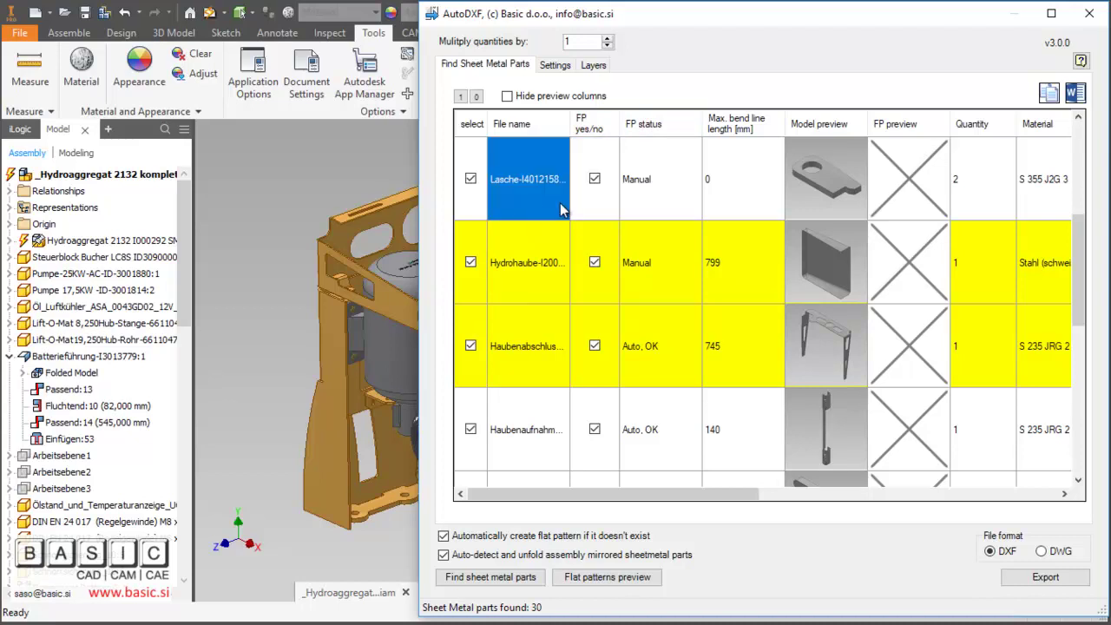
pyautogui.click(479, 206)
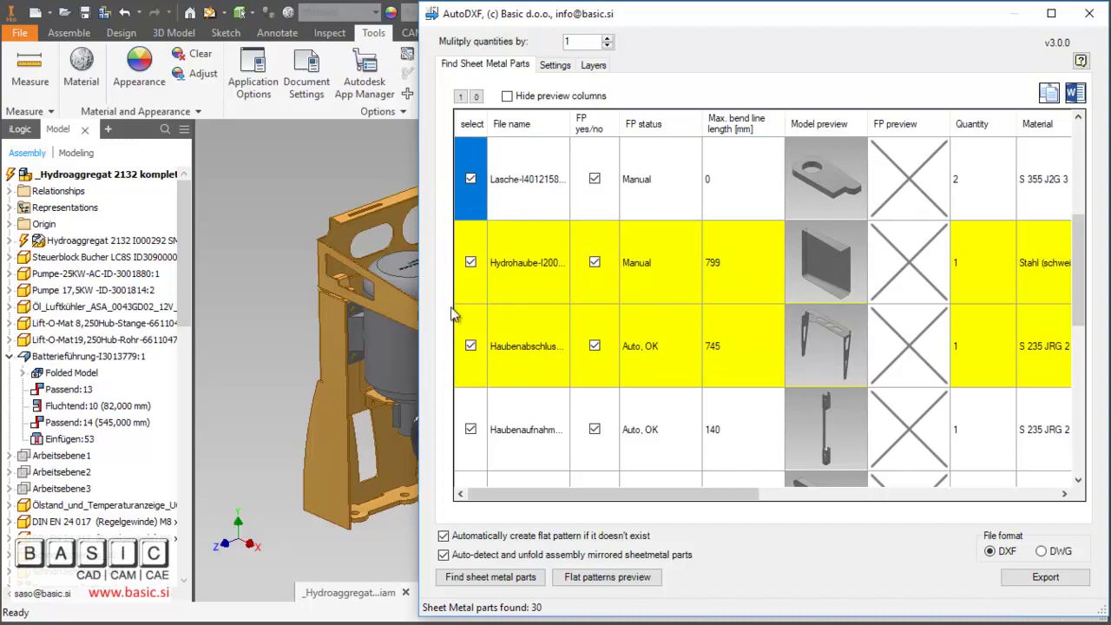
pyautogui.click(481, 373)
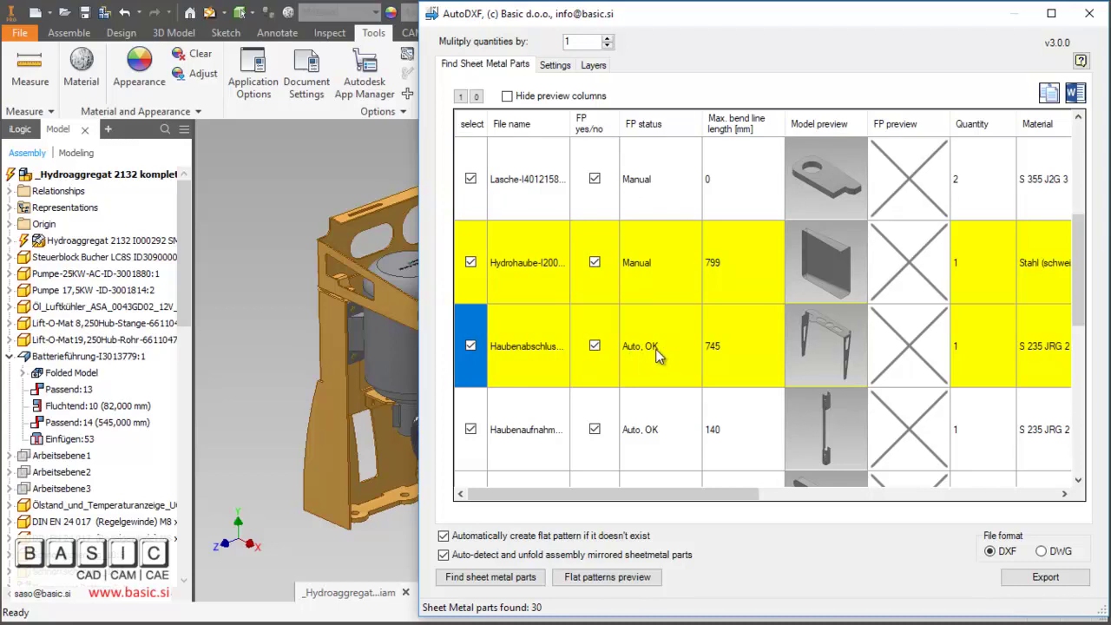
pyautogui.scroll(-10, 890, 363)
pyautogui.moveTo(1079, 456); pyautogui.dragTo(1080, 130)
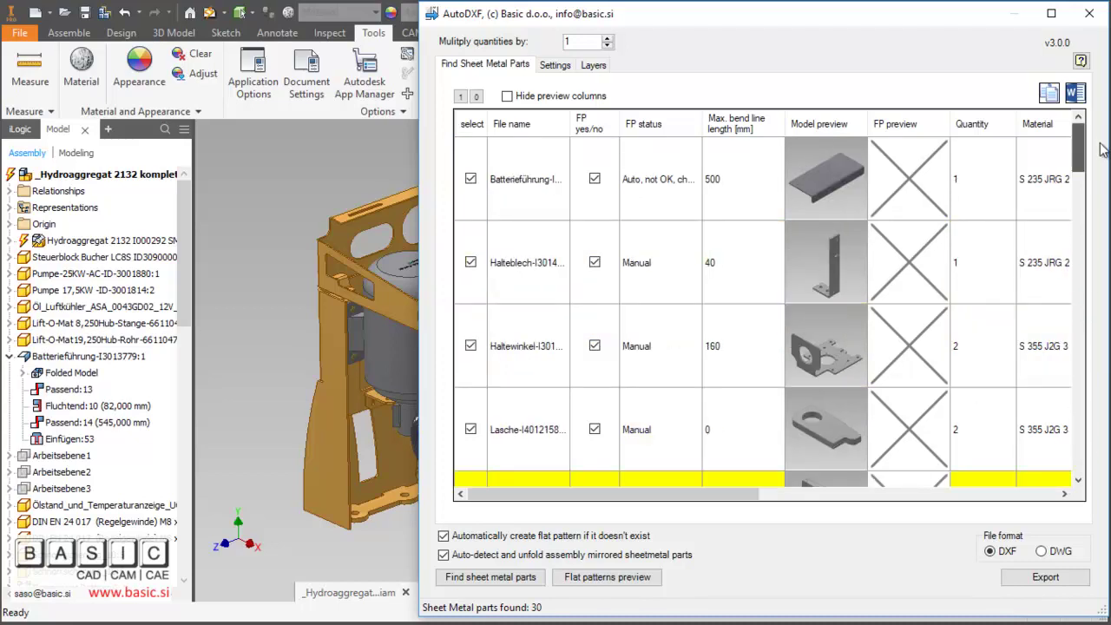
pyautogui.moveTo(525, 178)
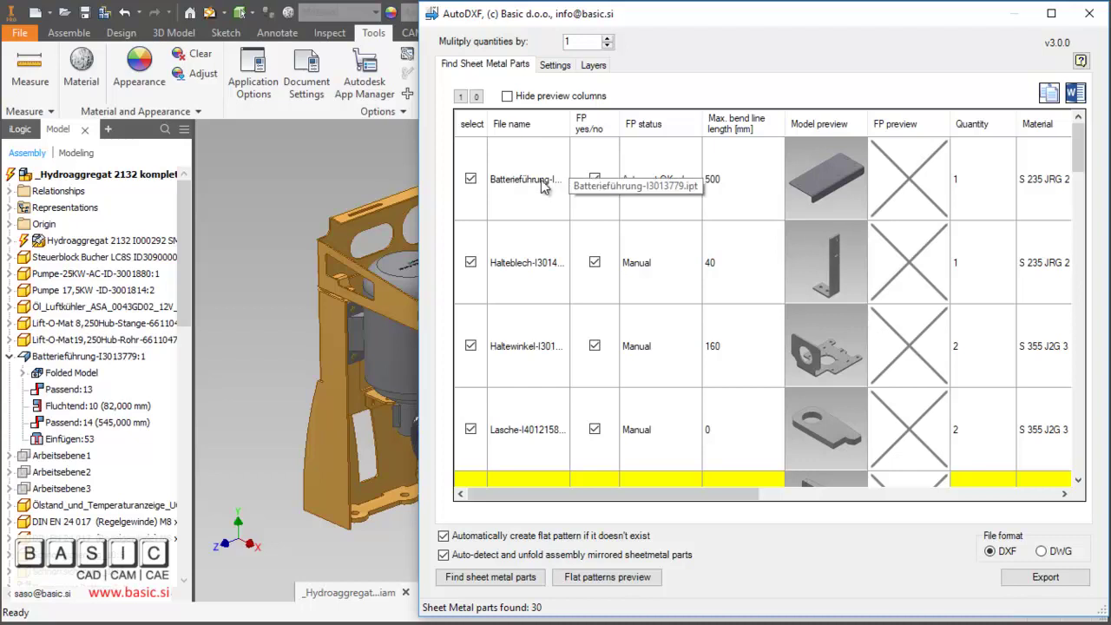
# Open the Batterieführung part from the AutoDXF list, moving the exporter aside
pyautogui.rightClick(543, 182)
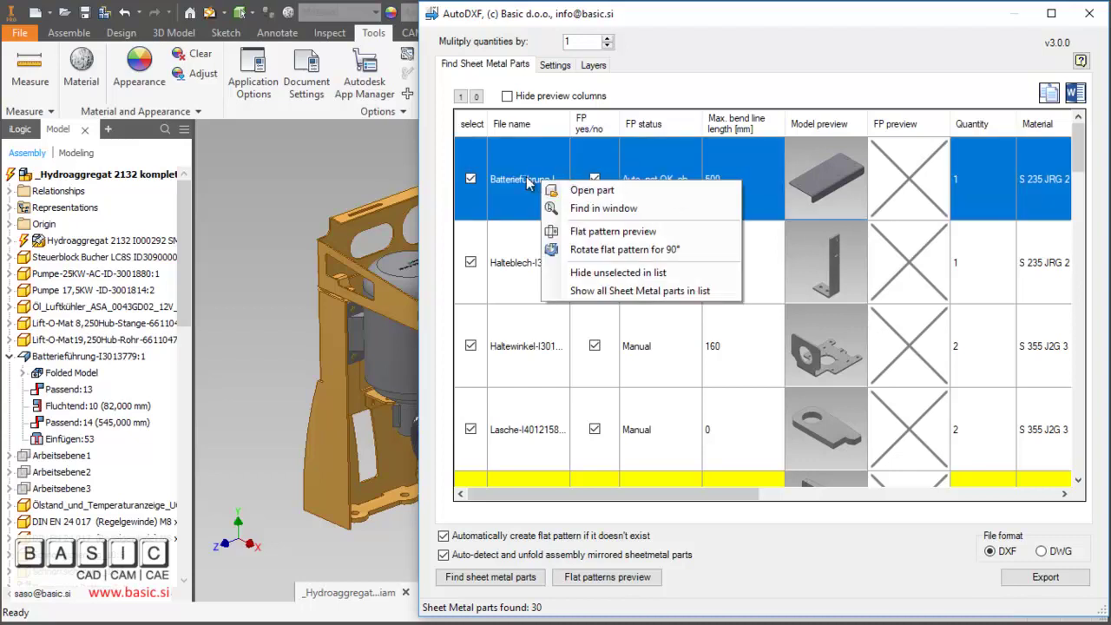
pyautogui.click(607, 190)
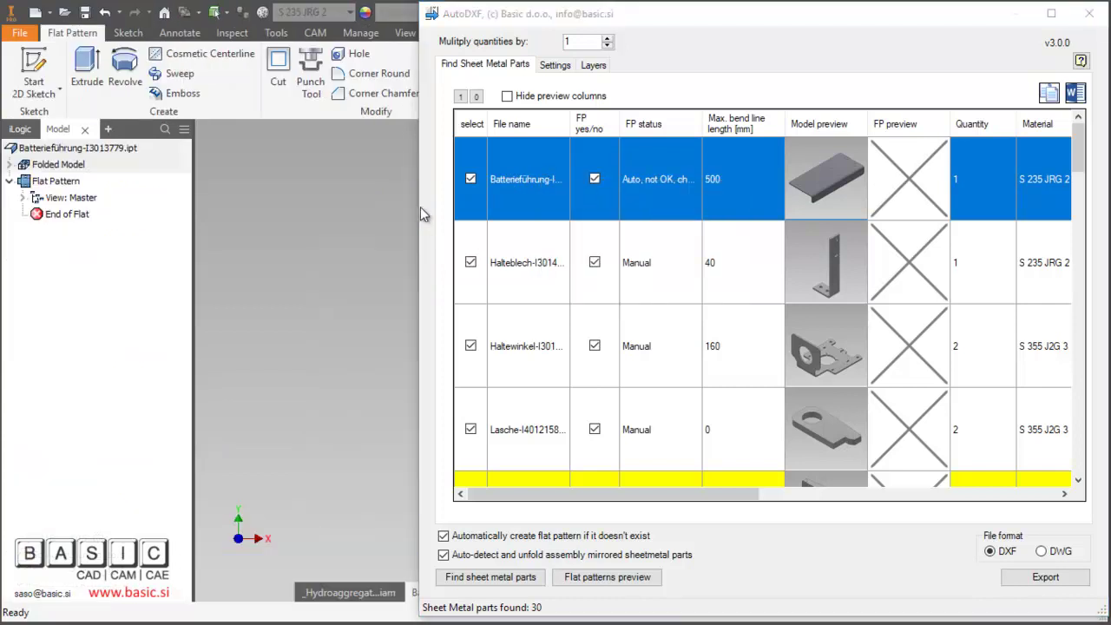
pyautogui.moveTo(549, 19); pyautogui.dragTo(1013, 44)
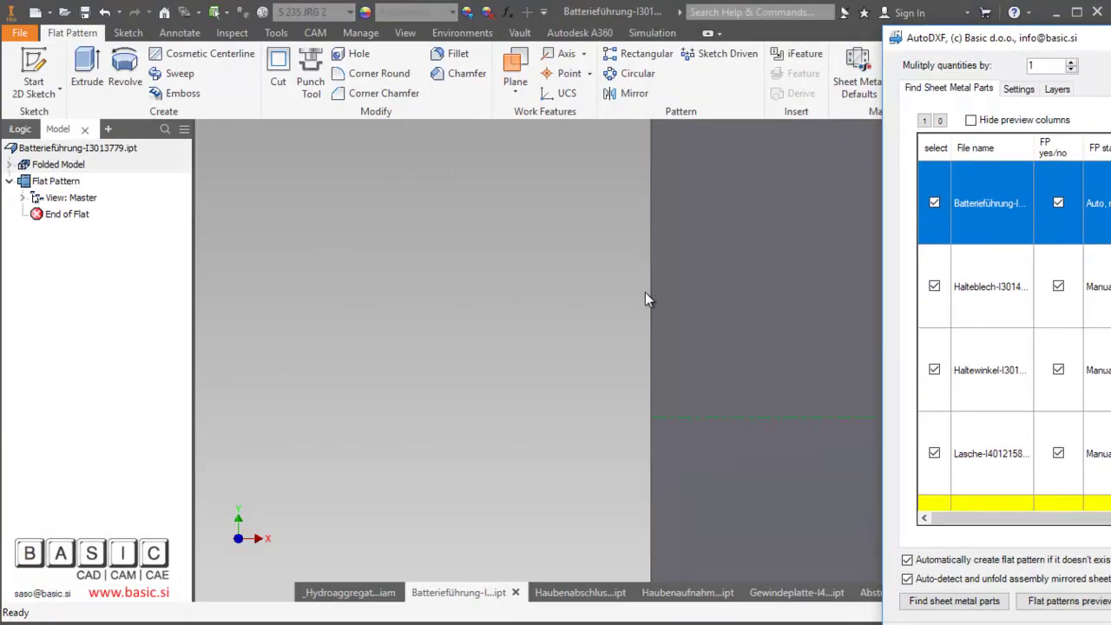
# View the Batterieführung plate isometrically, orbit it, and bring the exporter back
pyautogui.scroll(-5, 599, 311)
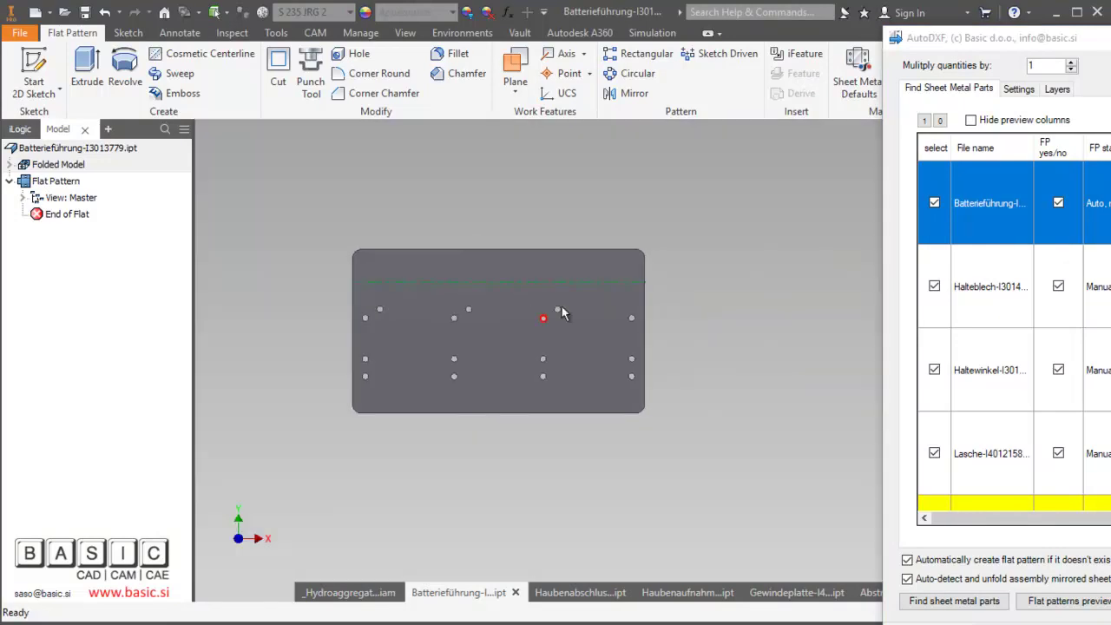
pyautogui.press('F6')
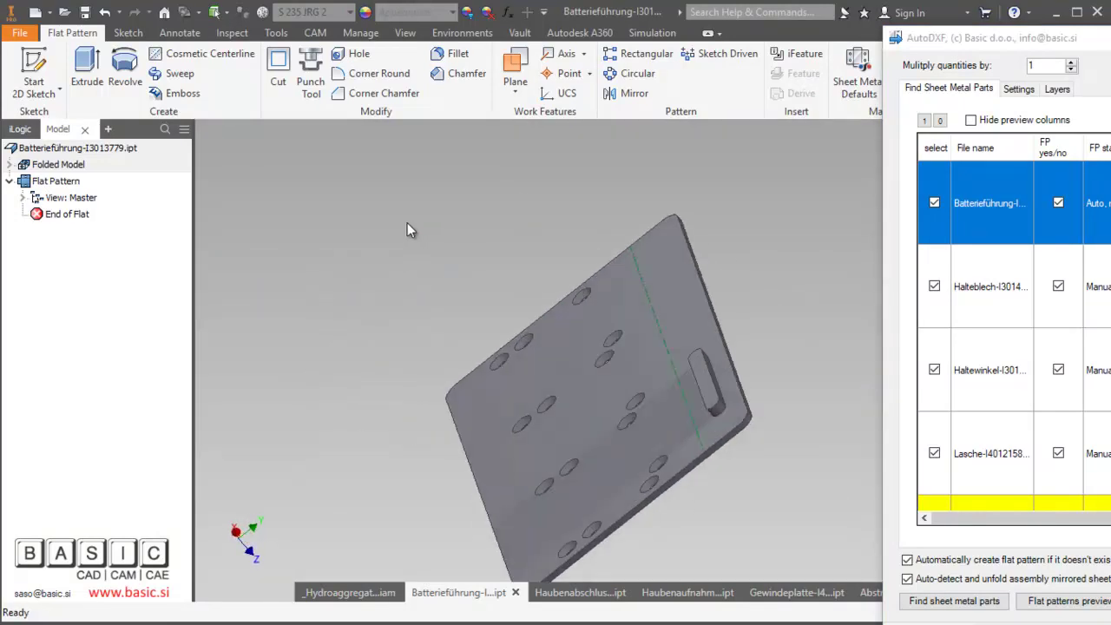
pyautogui.moveTo(401, 224)
pyautogui.keyDown('shift'); pyautogui.mouseDown(button='middle')
pyautogui.moveTo(451, 288)
pyautogui.moveTo(454, 258)
pyautogui.mouseUp(button='middle'); pyautogui.keyUp('shift')
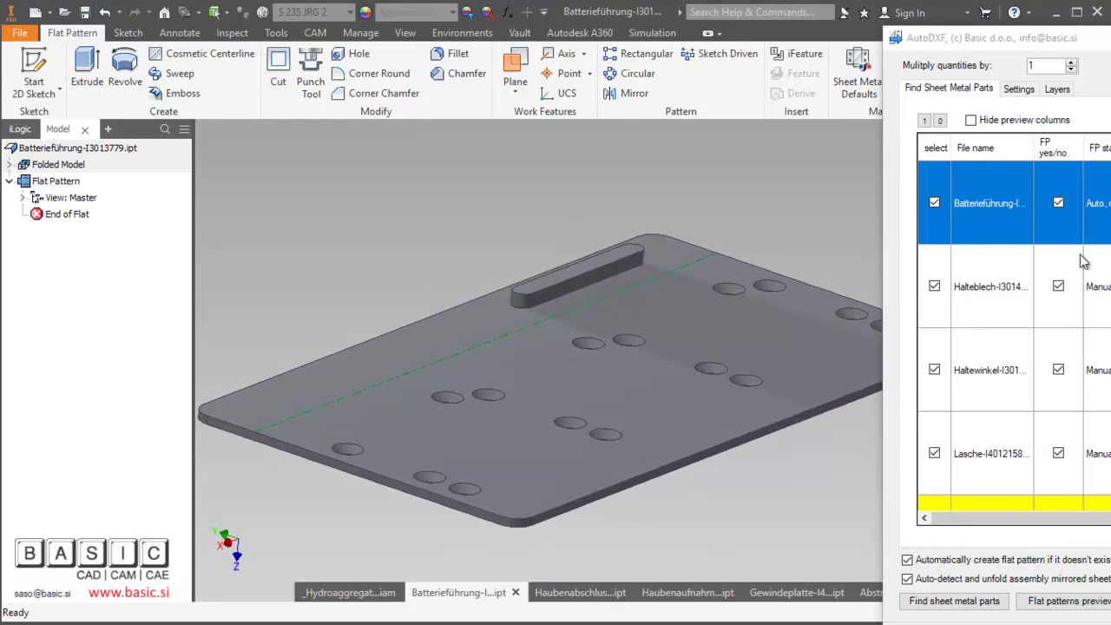
pyautogui.moveTo(1082, 54); pyautogui.dragTo(1013, 34)
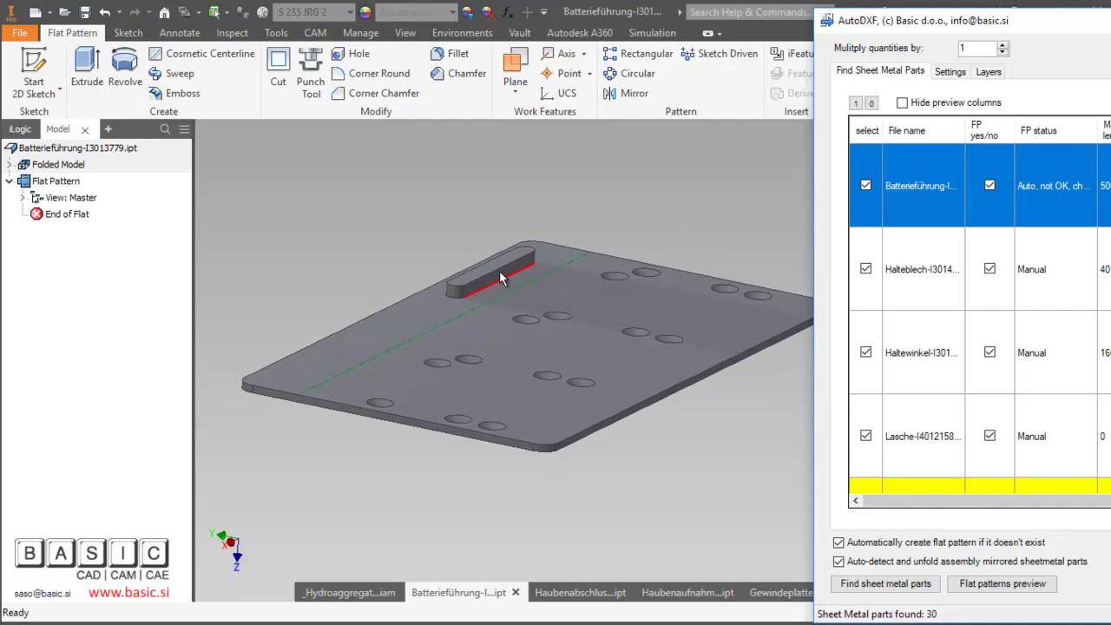
# Edit Extrusion1 in the folded Batterieführung model to cut through, then return to the assembly
pyautogui.doubleClick(59, 165)
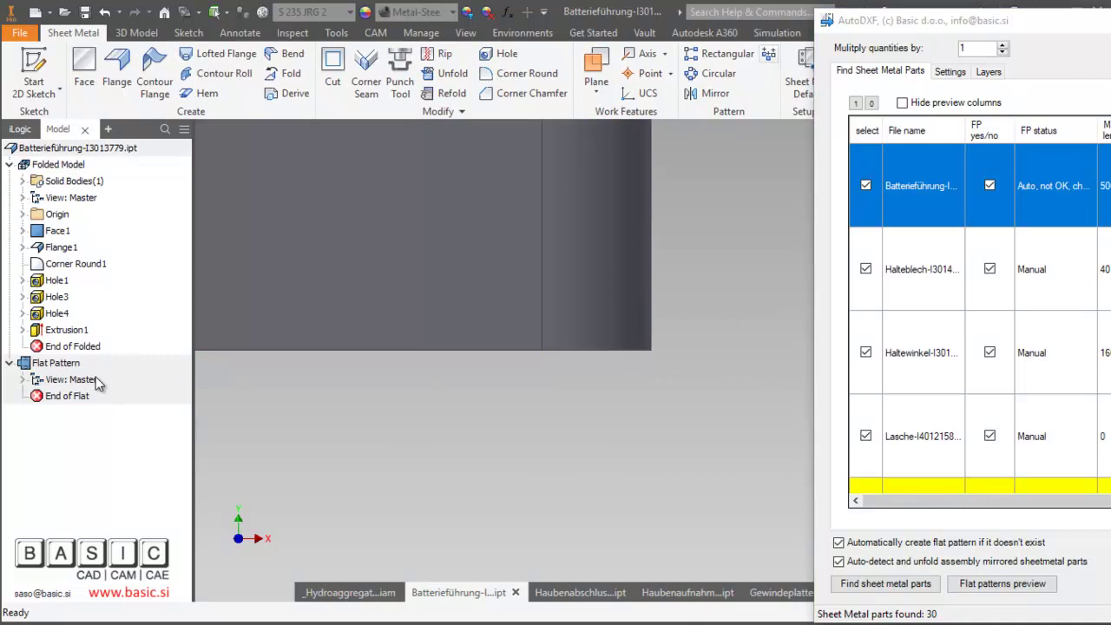
pyautogui.doubleClick(67, 330)
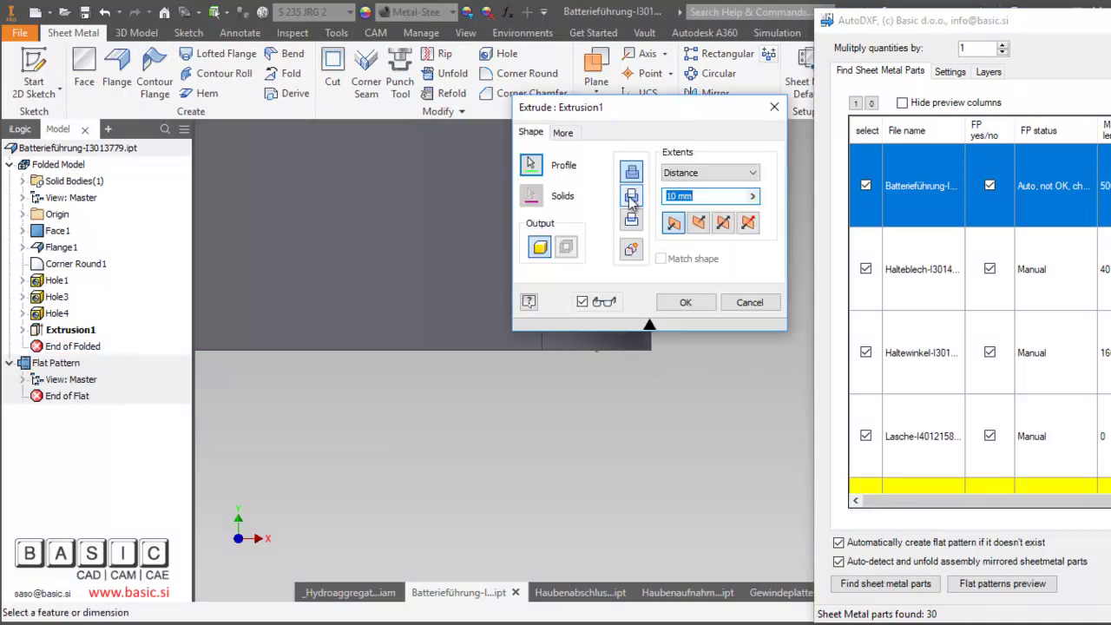
pyautogui.click(702, 302)
pyautogui.click(493, 359)
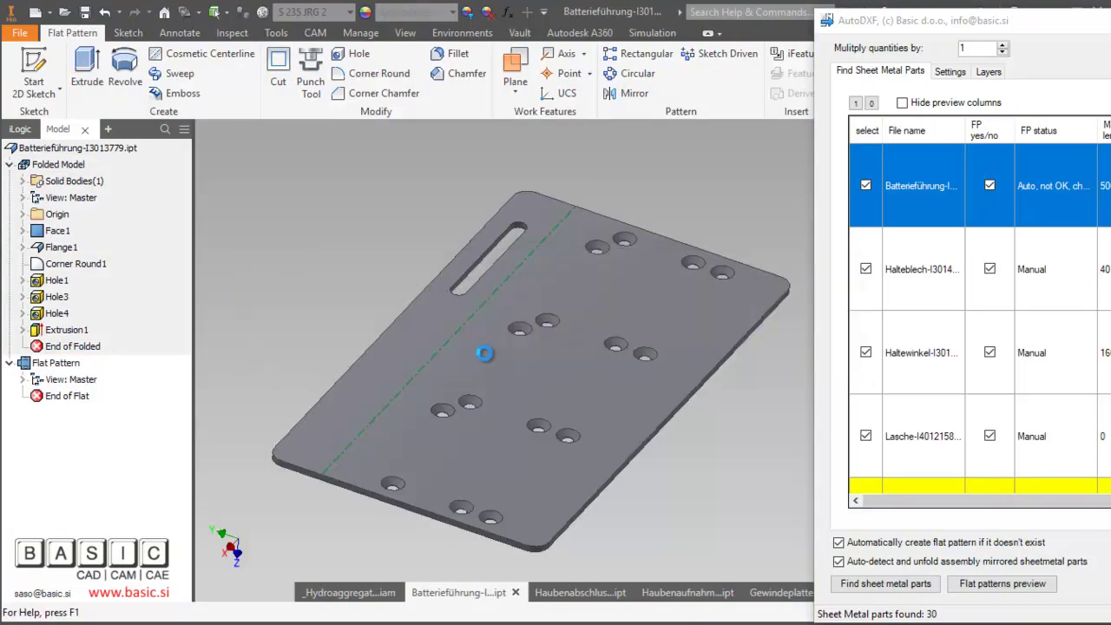
pyautogui.click(370, 594)
# Re-run the sheet metal search so Batterieführung shows status 'Manual'
pyautogui.moveTo(1084, 30)
pyautogui.mouseDown()
pyautogui.moveTo(653, 24)
pyautogui.moveTo(679, 23)
pyautogui.mouseUp()
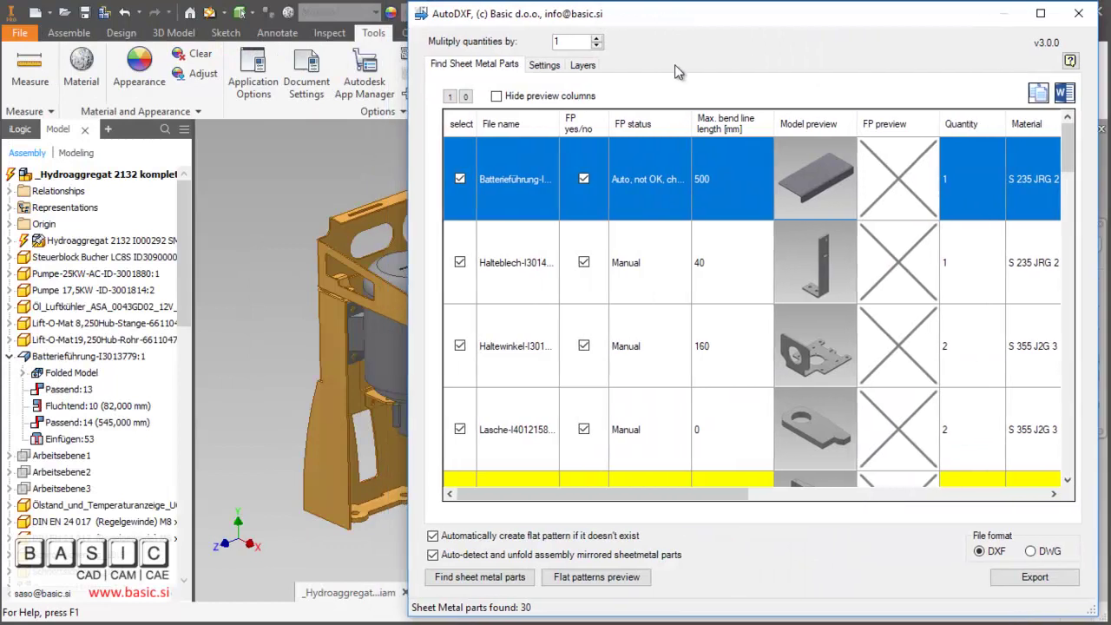
pyautogui.click(497, 577)
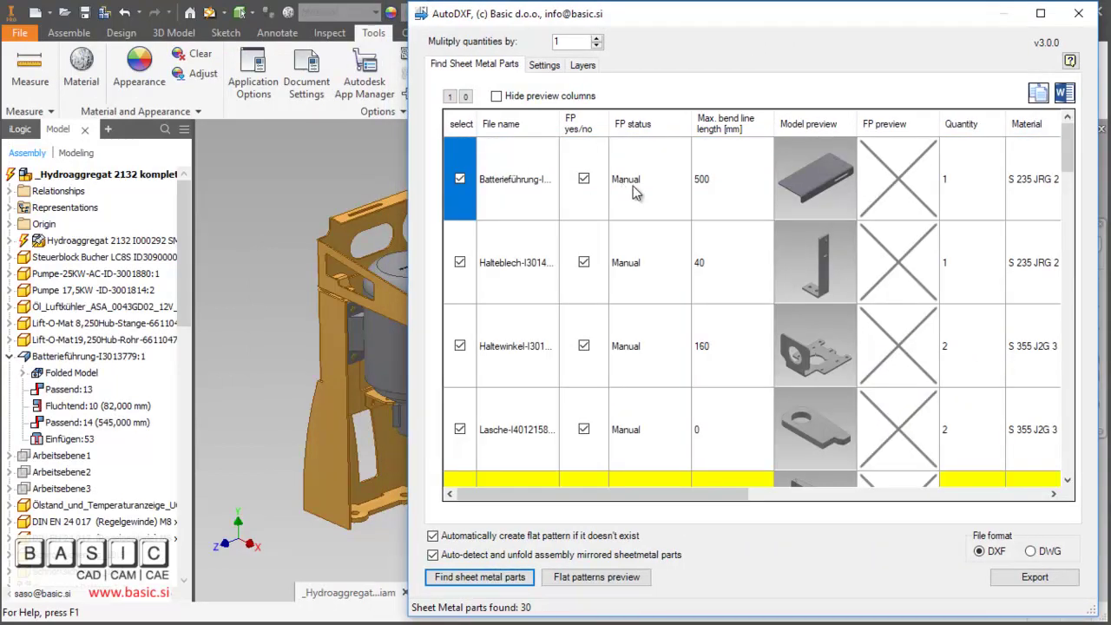
pyautogui.scroll(-1, 646, 192)
pyautogui.scroll(1, 645, 187)
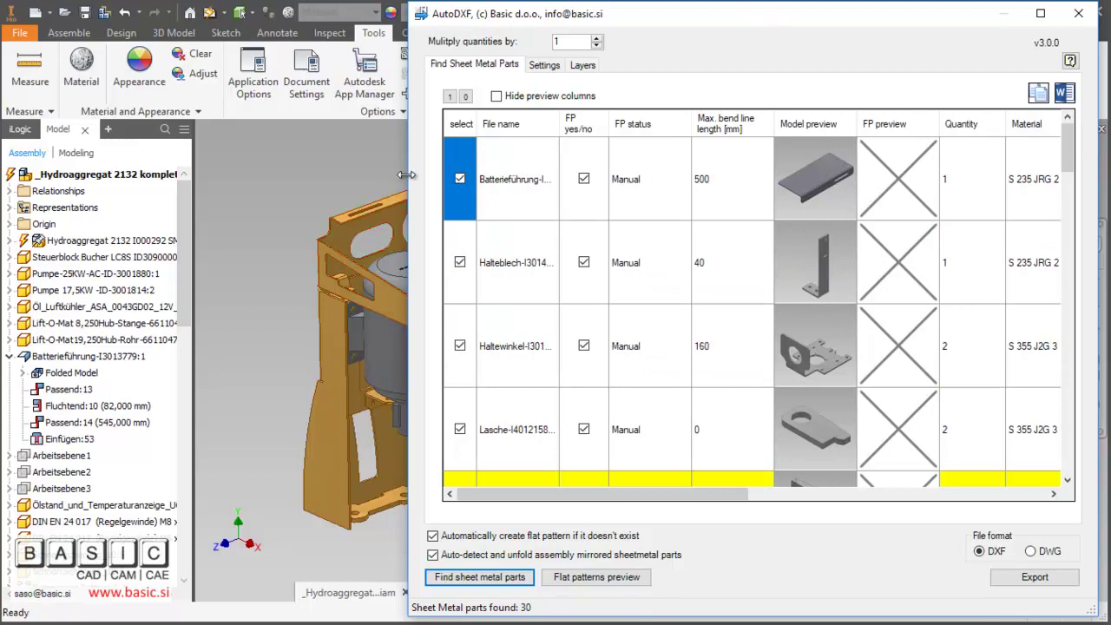
# Widen the AutoDXF window leftward, scroll across the table columns, and reposition it
pyautogui.moveTo(408, 175); pyautogui.dragTo(132, 177)
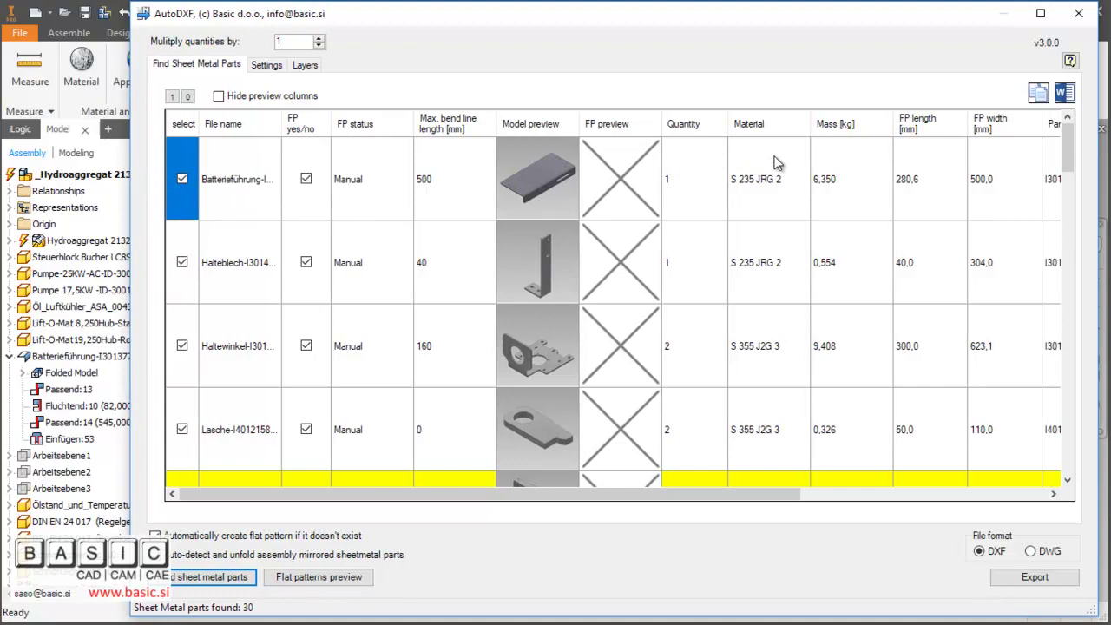
pyautogui.moveTo(792, 494); pyautogui.dragTo(943, 514)
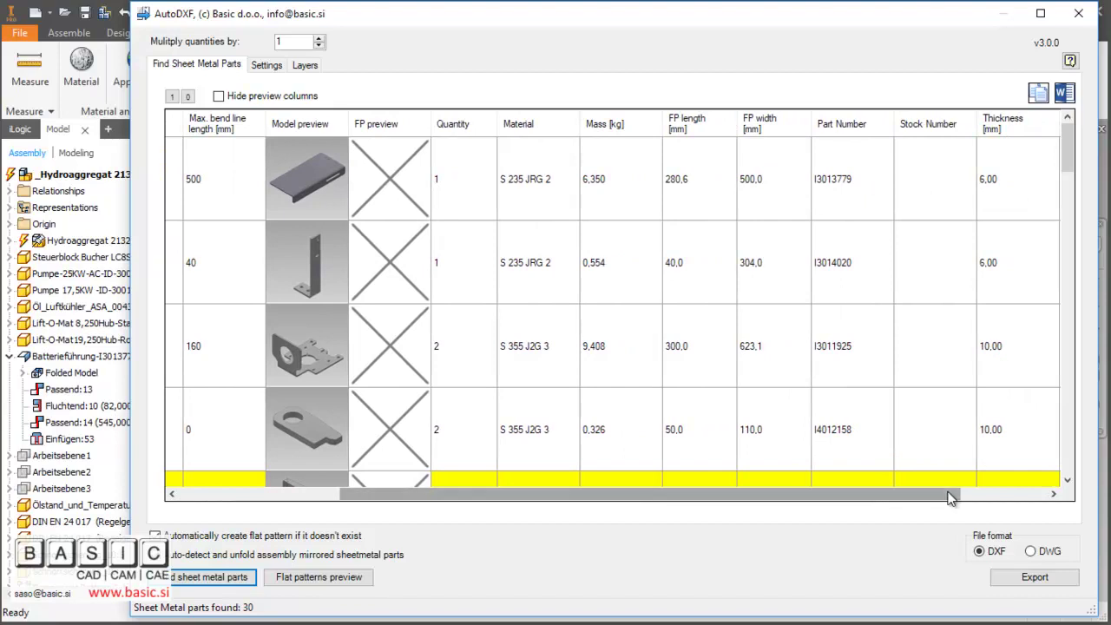
pyautogui.moveTo(955, 495); pyautogui.dragTo(790, 495)
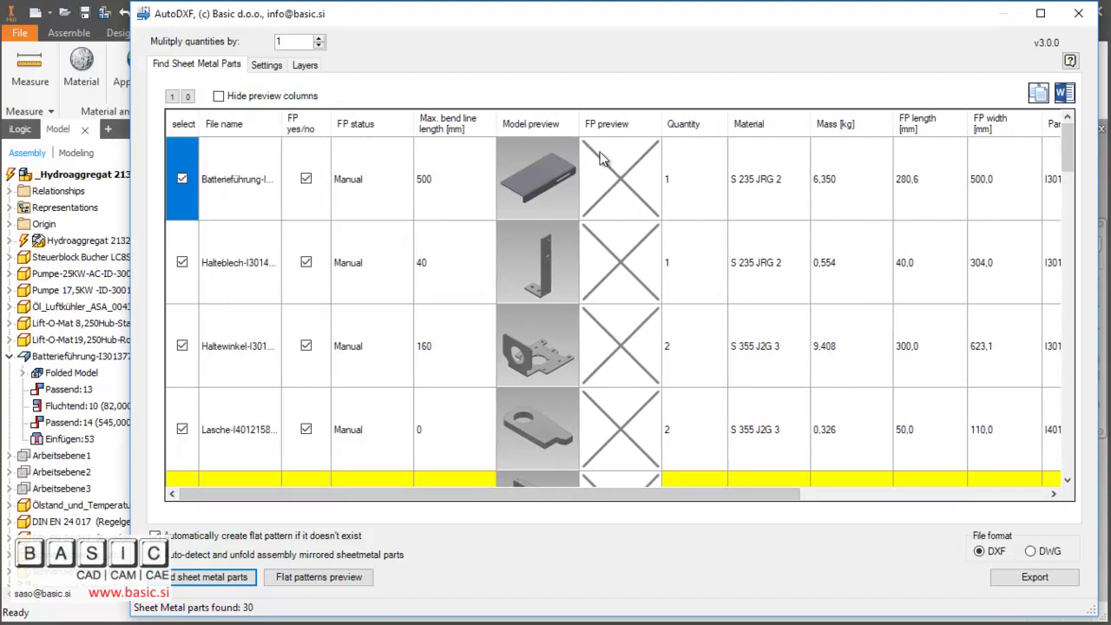
pyautogui.moveTo(583, 21)
pyautogui.mouseDown()
pyautogui.moveTo(586, 44)
pyautogui.moveTo(595, 24)
pyautogui.mouseUp()
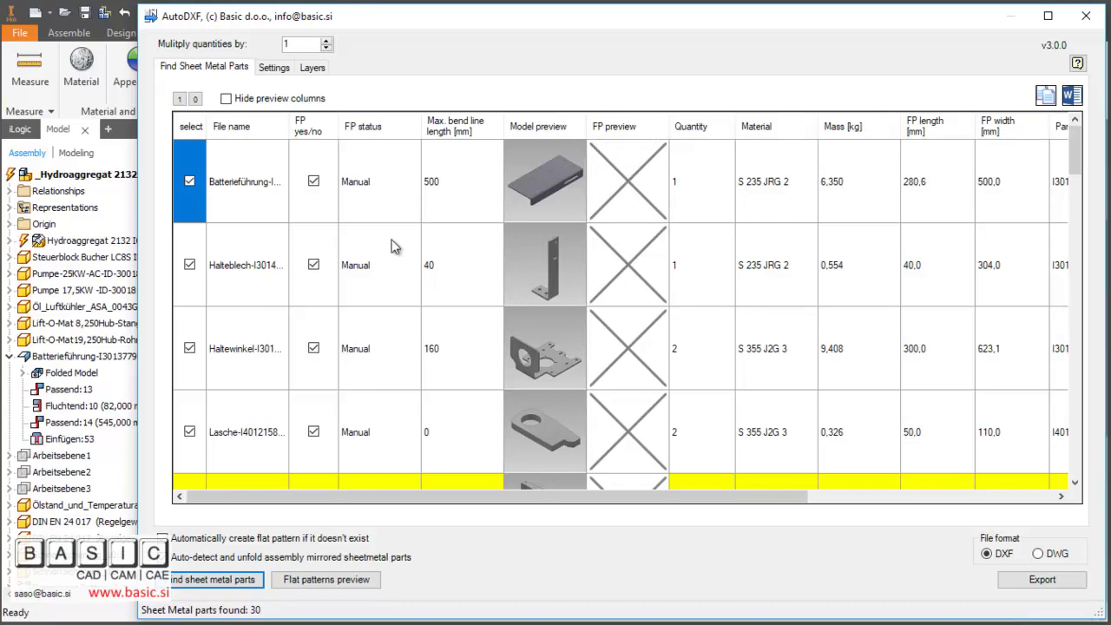
# Preview the first part's flat pattern, then generate thumbnails for all listed parts
pyautogui.rightClick(257, 200)
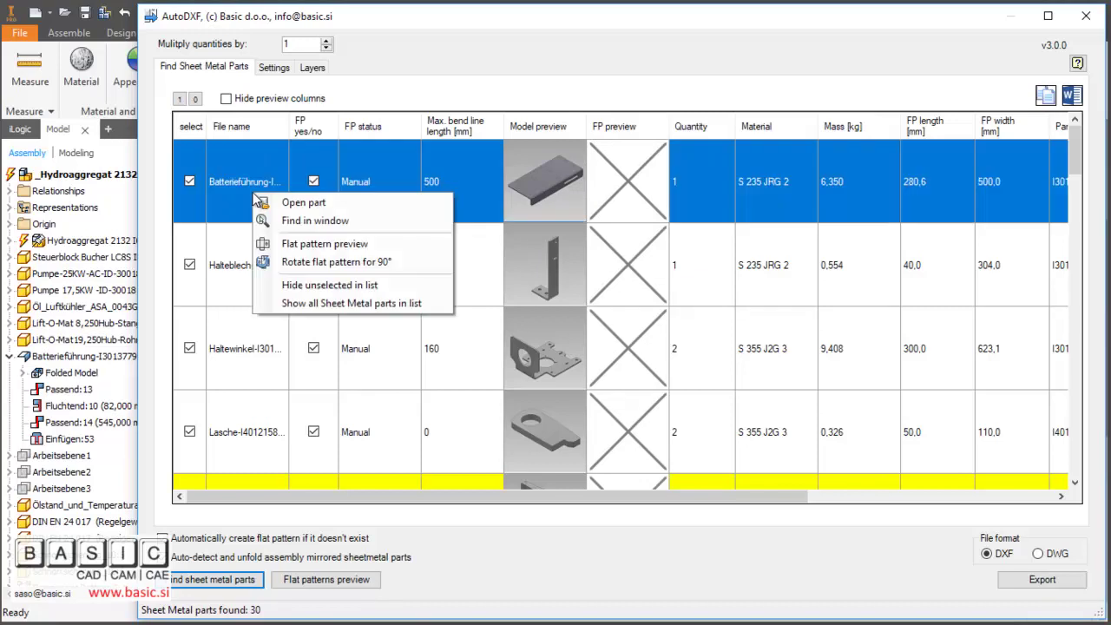
pyautogui.click(361, 246)
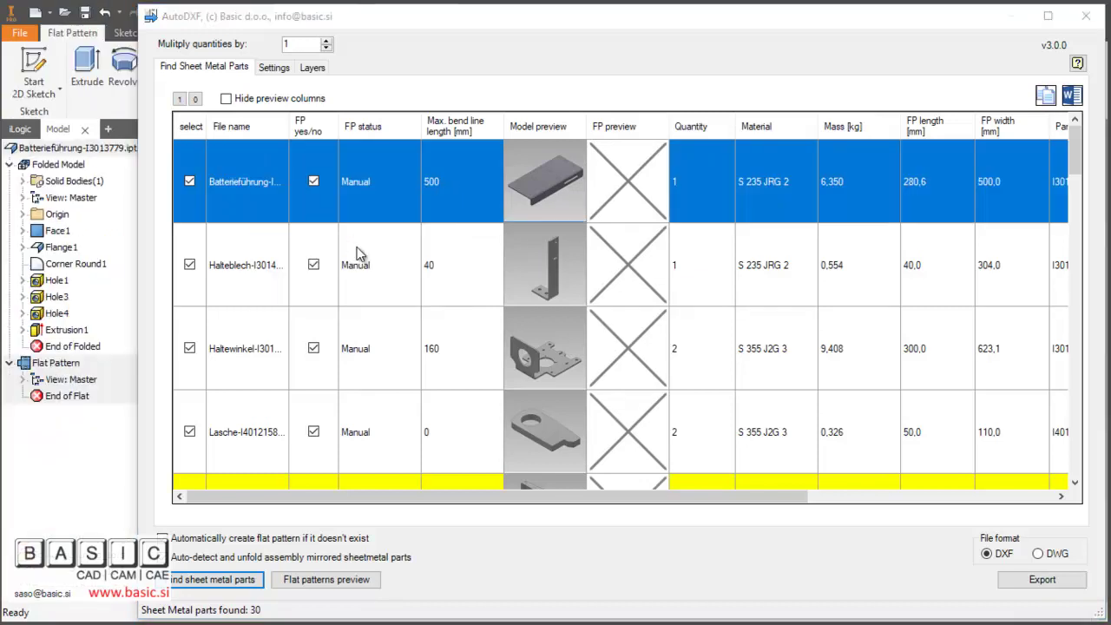
pyautogui.click(361, 579)
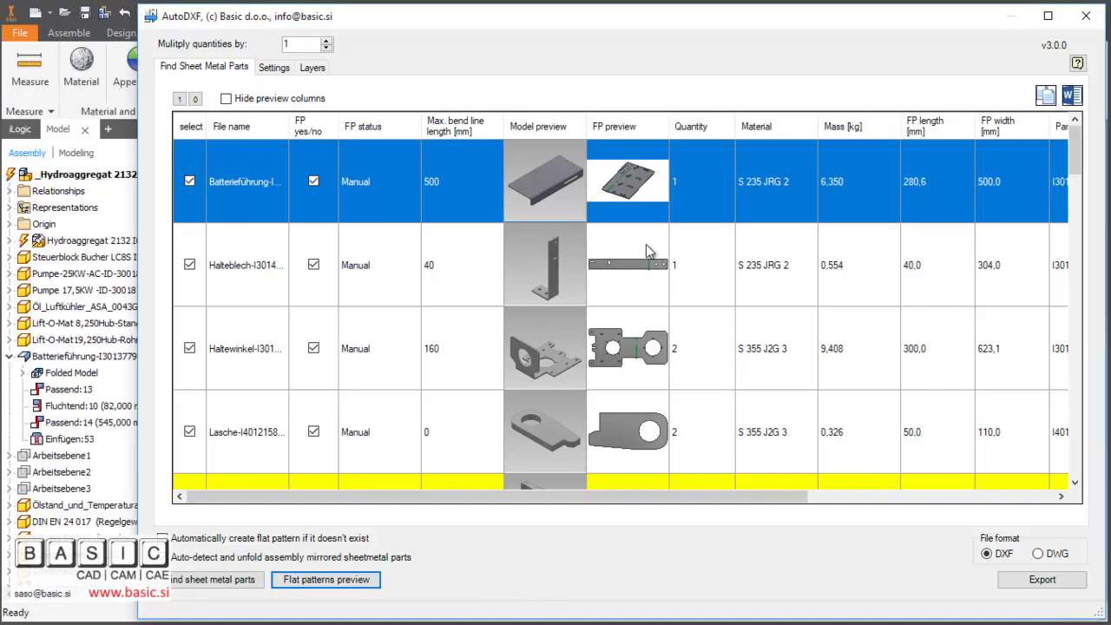
pyautogui.moveTo(1075, 155); pyautogui.dragTo(1070, 246)
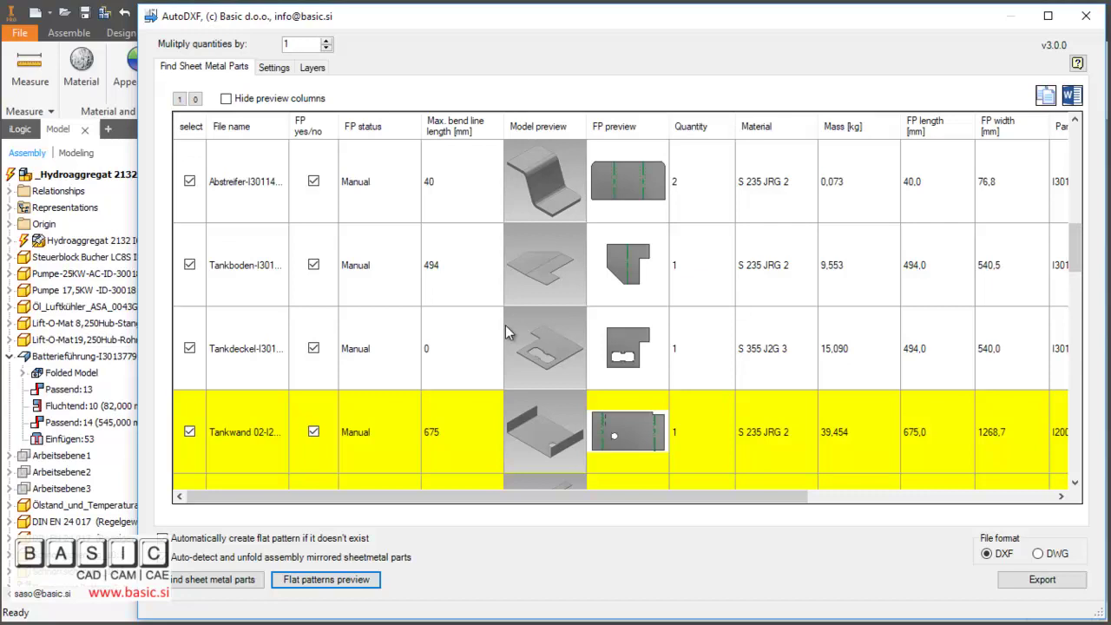
# Rotate the Tankdeckel flat pattern 90° via its row's context menu
pyautogui.rightClick(265, 321)
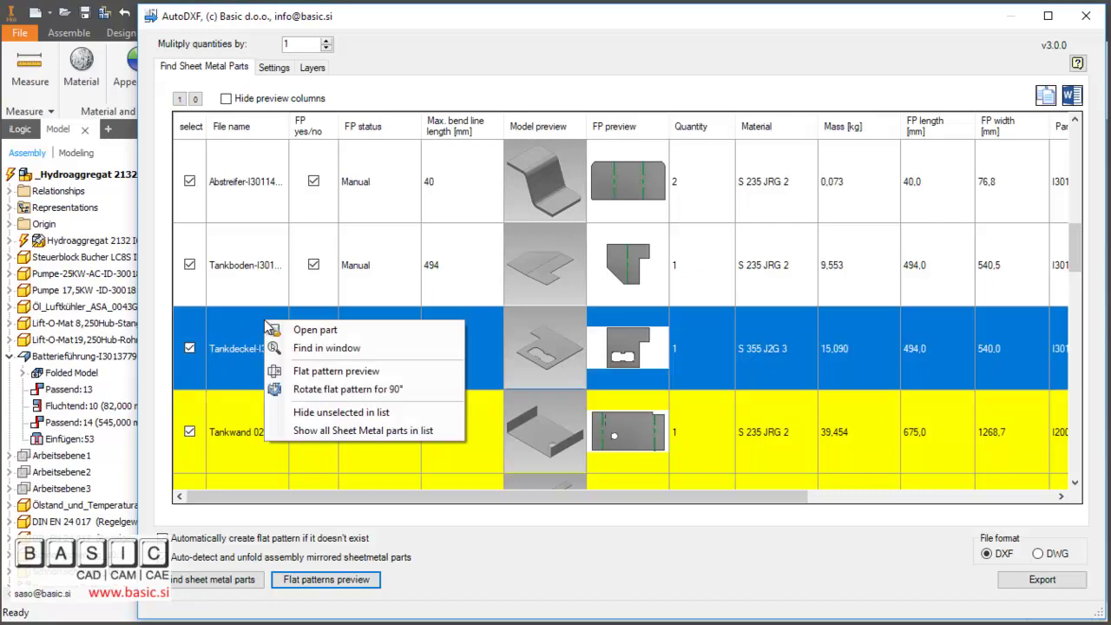
pyautogui.click(365, 390)
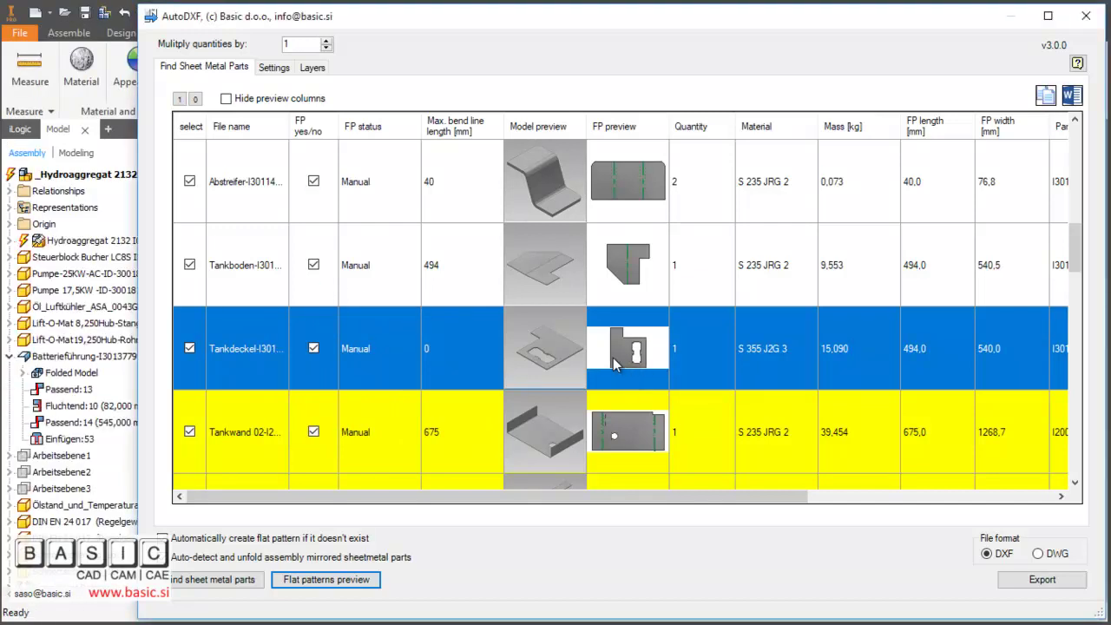
pyautogui.scroll(-3, 599, 382)
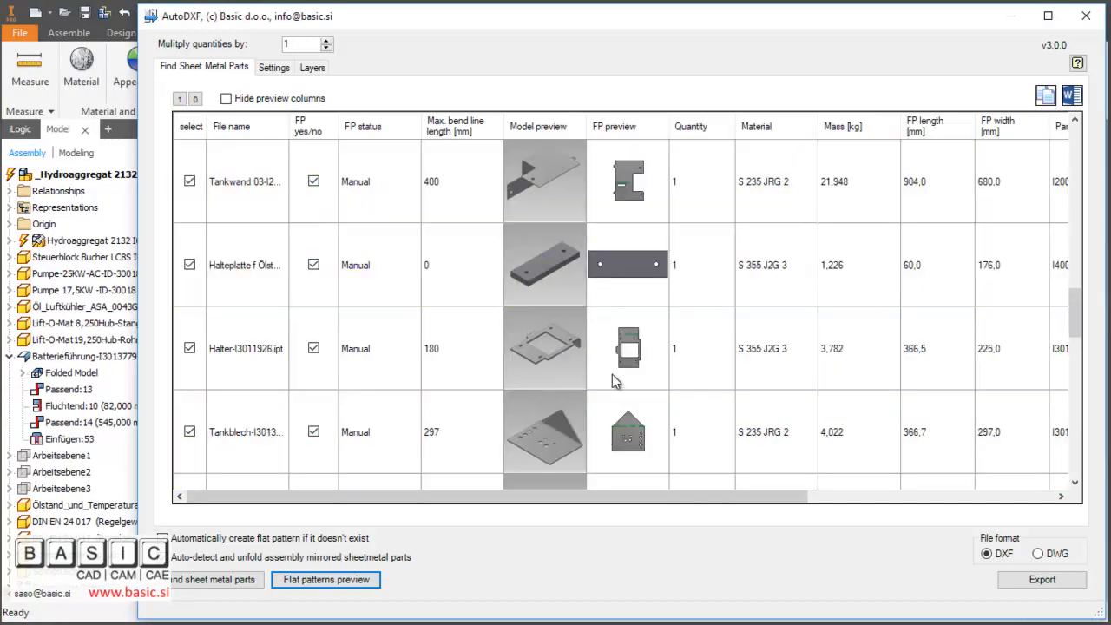
pyautogui.scroll(10, 613, 382)
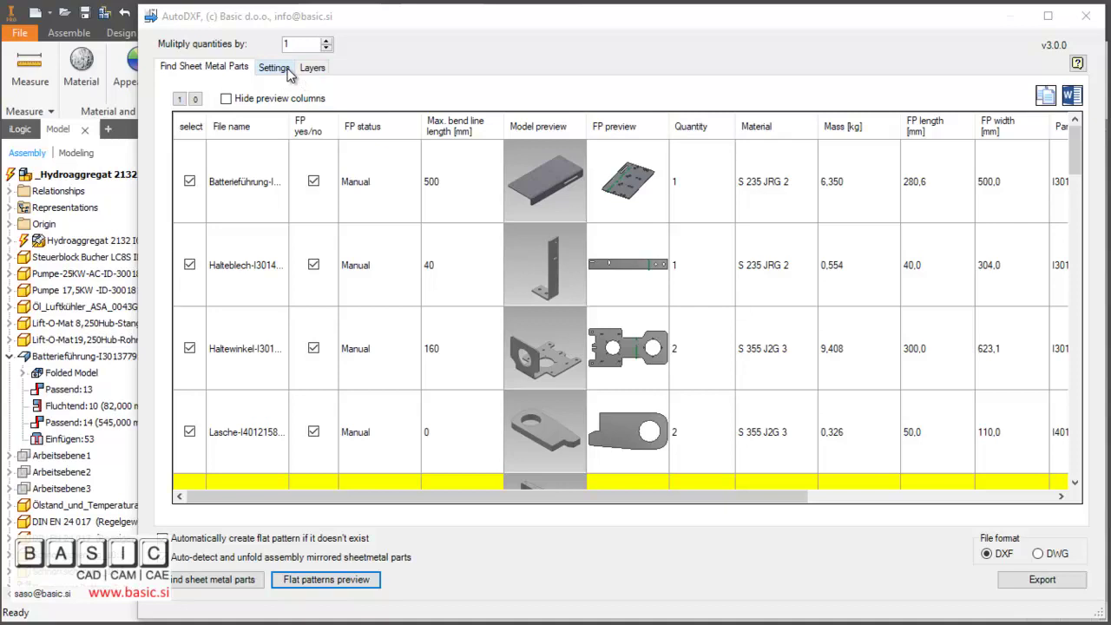
# Show the Settings page with C:\Temp\autodxf output and part-number/thickness naming
pyautogui.click(280, 70)
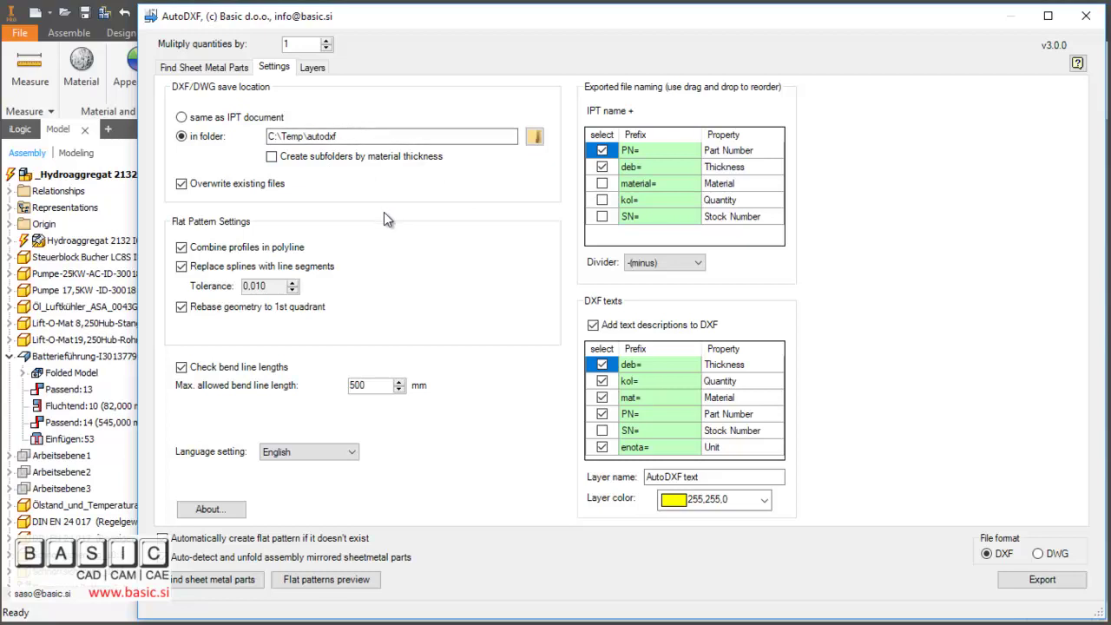
# Change file-name prefixes PN= to PartNum= and deb= to TH=, keeping the minus divider
pyautogui.click(651, 153)
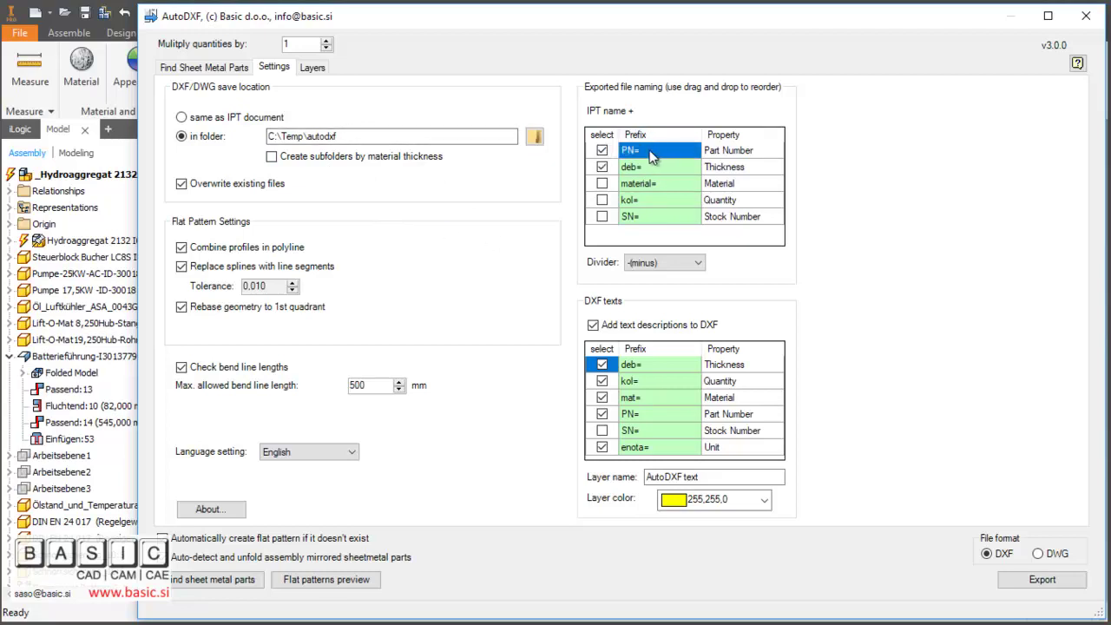
pyautogui.click(642, 151)
pyautogui.write('tNu')
pyautogui.write('m')
pyautogui.write('=')
pyautogui.click(669, 169)
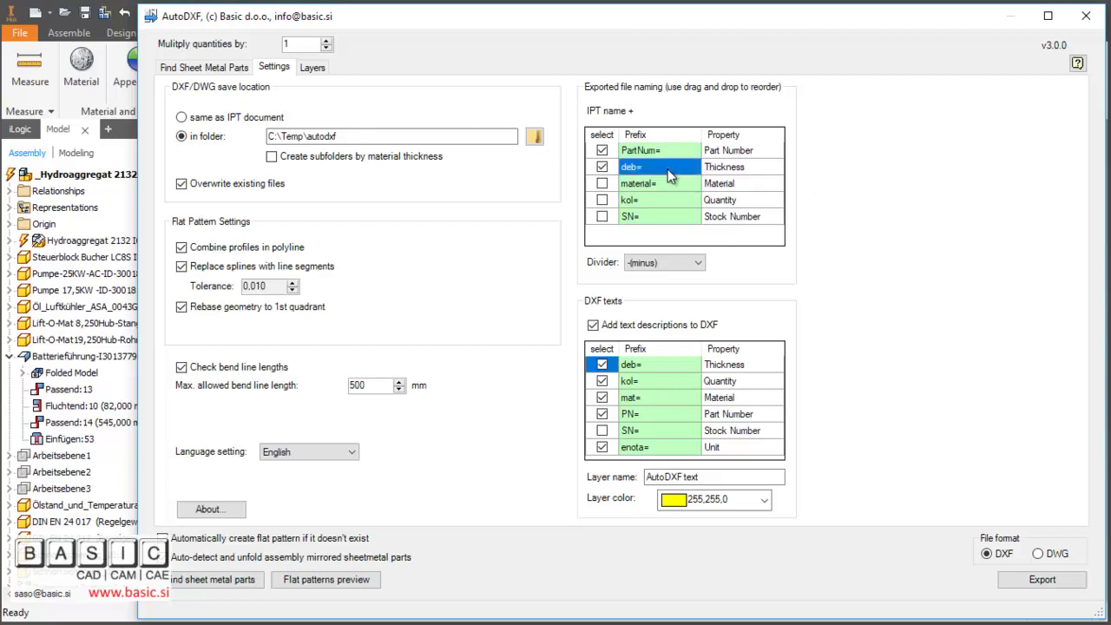
pyautogui.click(658, 168)
pyautogui.write('TH=')
pyautogui.click(666, 261)
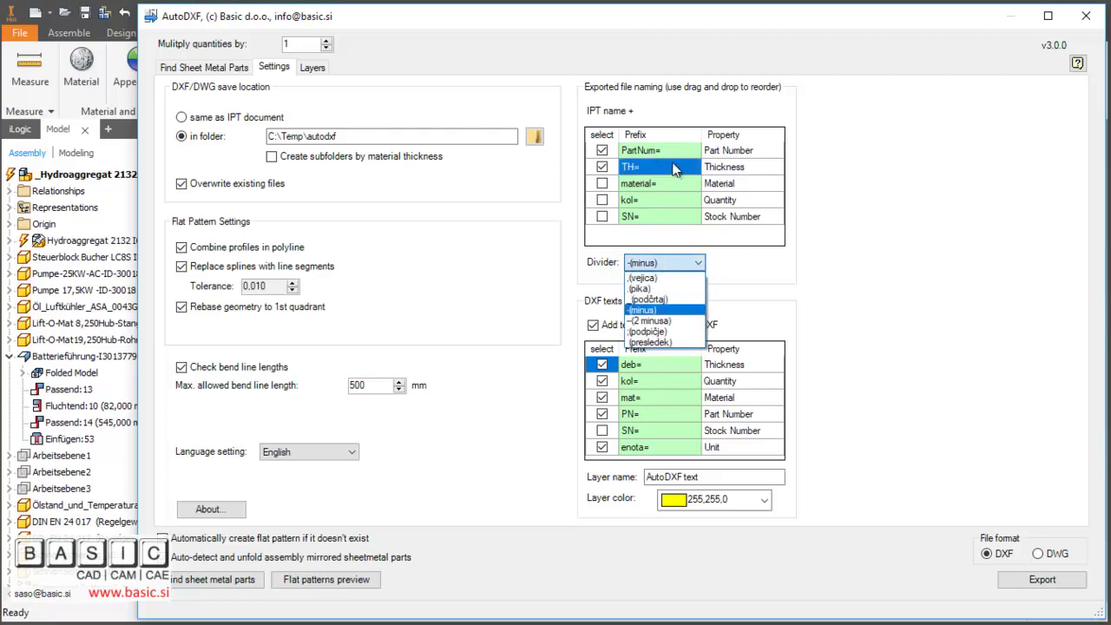
pyautogui.click(659, 311)
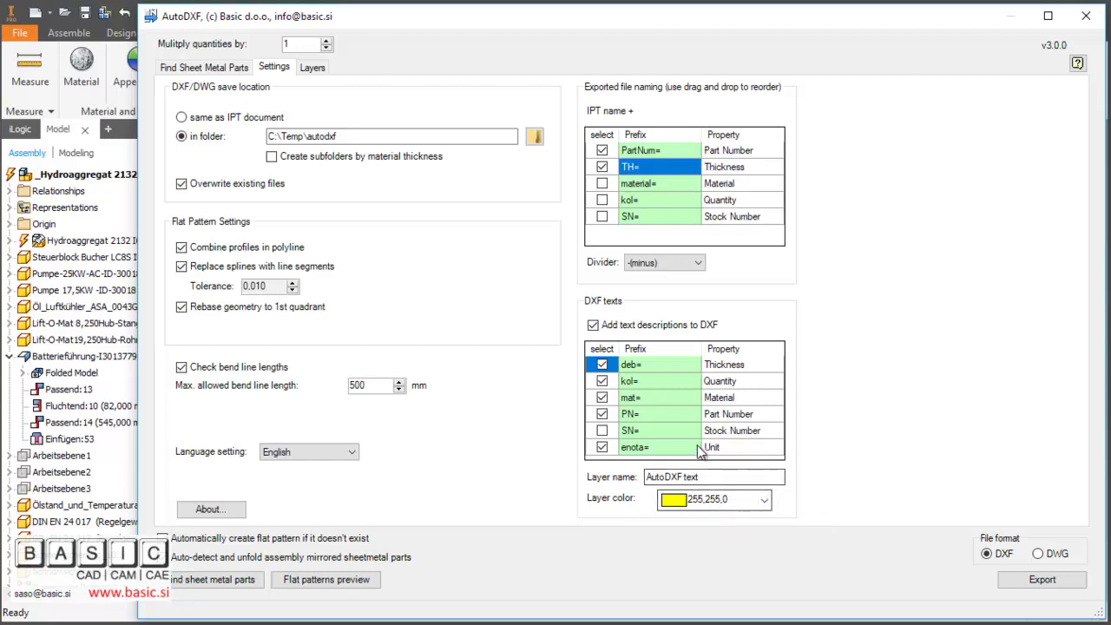
# Rename layers krivine to 'bend' and profili zunanji to 'outer profile'
pyautogui.click(320, 66)
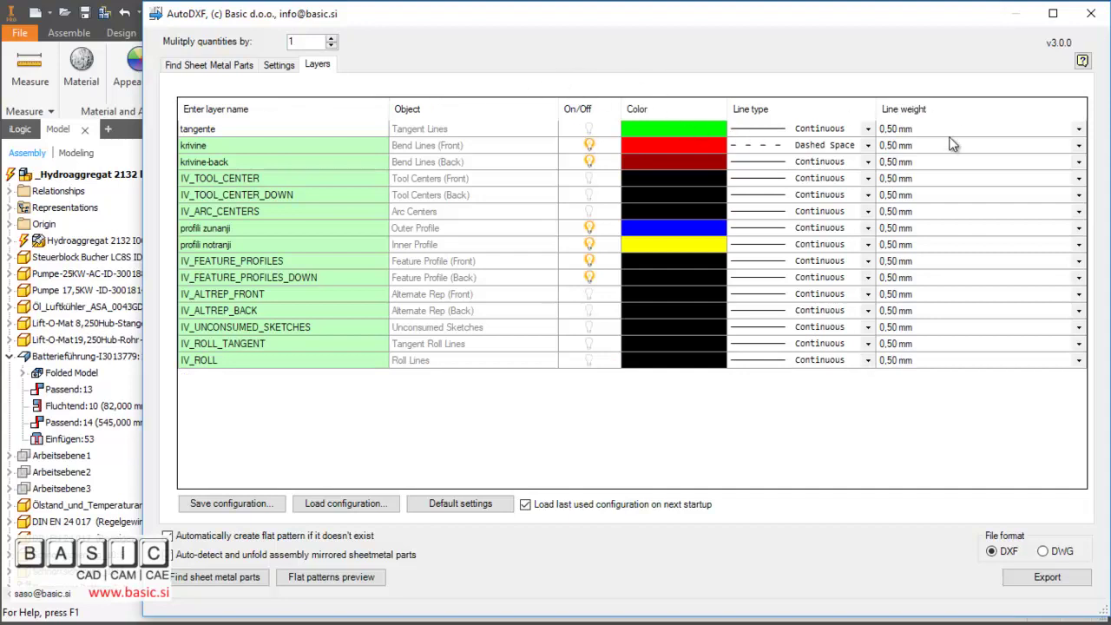
pyautogui.click(245, 145)
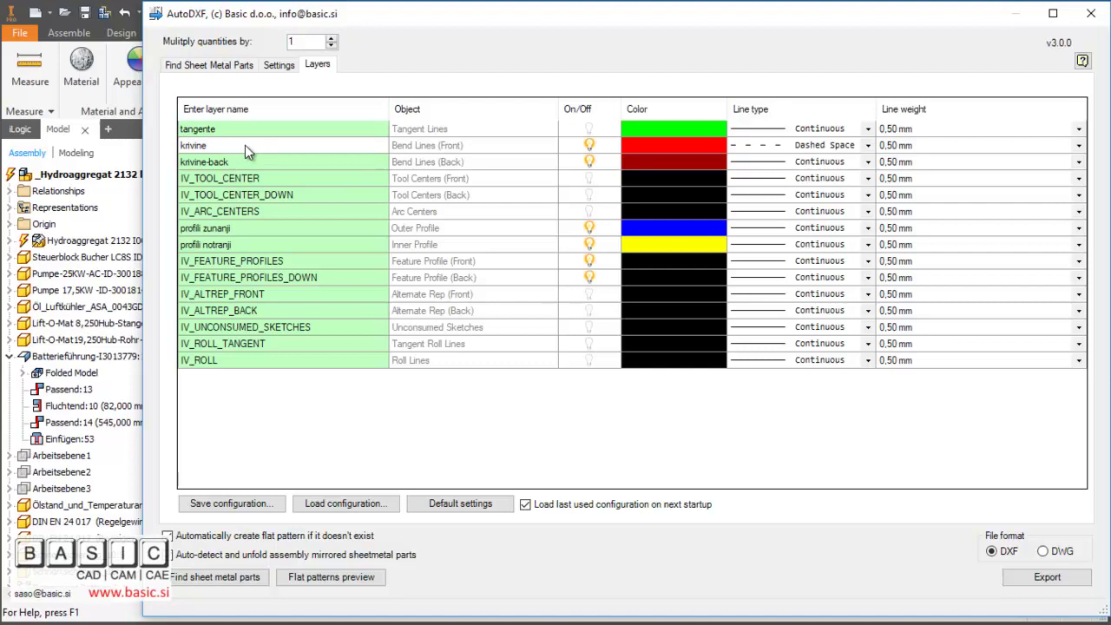
pyautogui.write('bend')
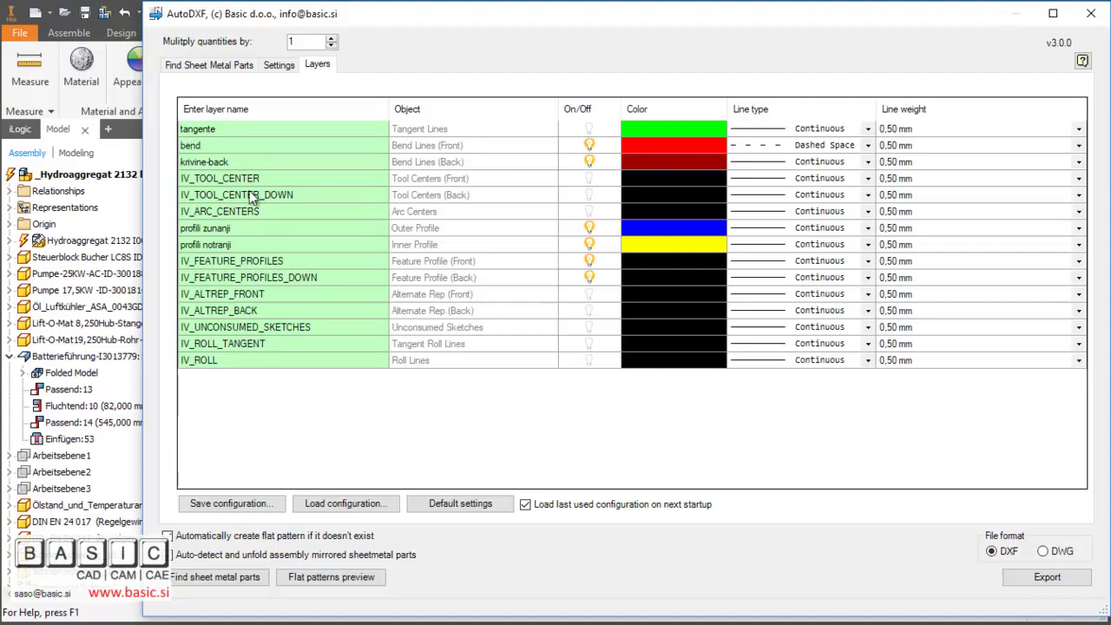
pyautogui.click(245, 226)
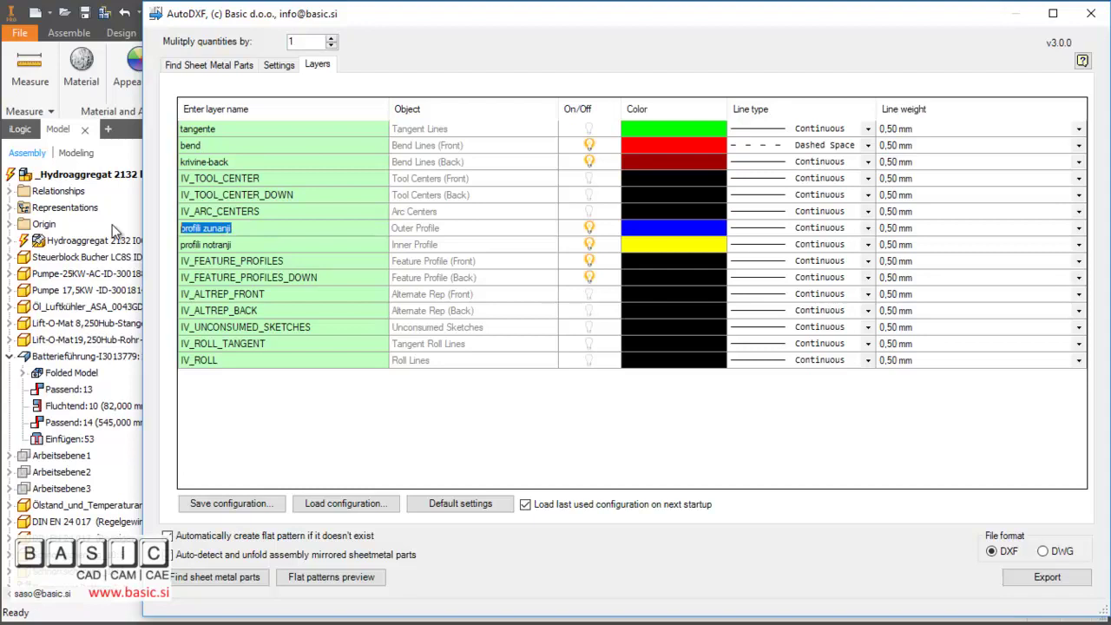
pyautogui.write('outer pro')
pyautogui.write('file')
# Rename the profili notranji layer to 'inner profile'
pyautogui.click(252, 246)
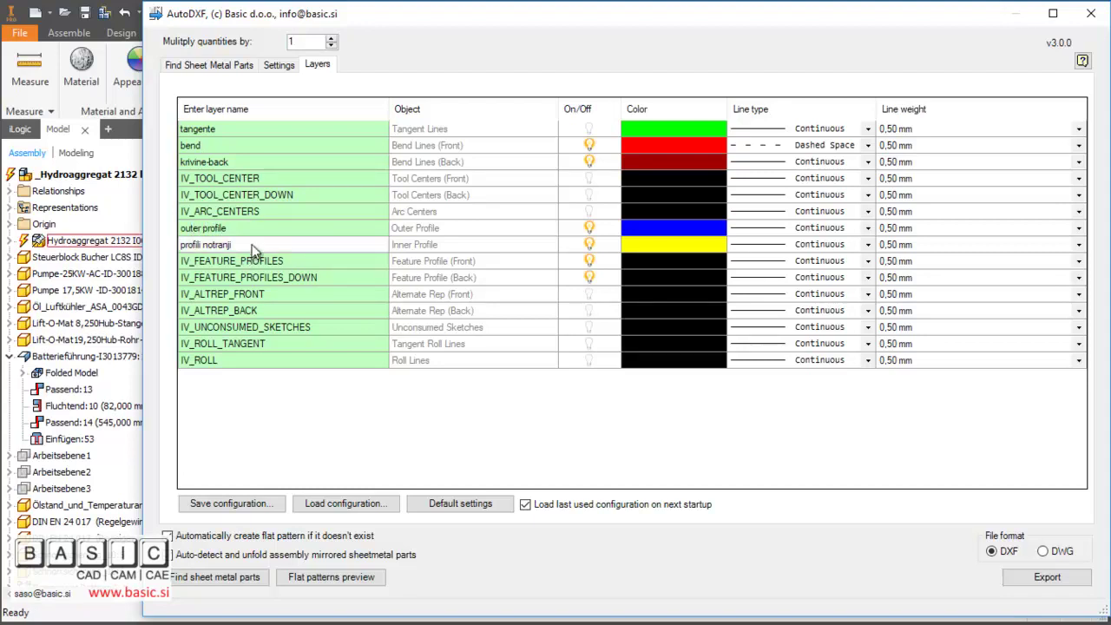
pyautogui.click(250, 244)
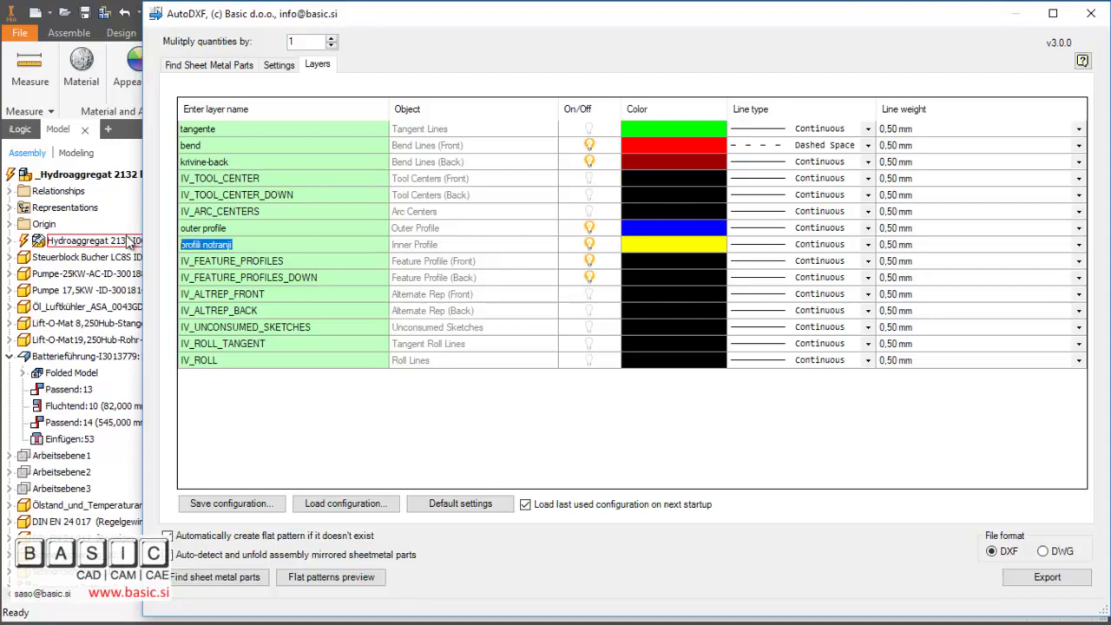
pyautogui.write('inen')
pyautogui.press('BackSpace')
pyautogui.press('BackSpace')
# Change the inner profile layer colour to orange-red 255,63,0 and confirm
pyautogui.click(699, 244)
pyautogui.click(755, 248)
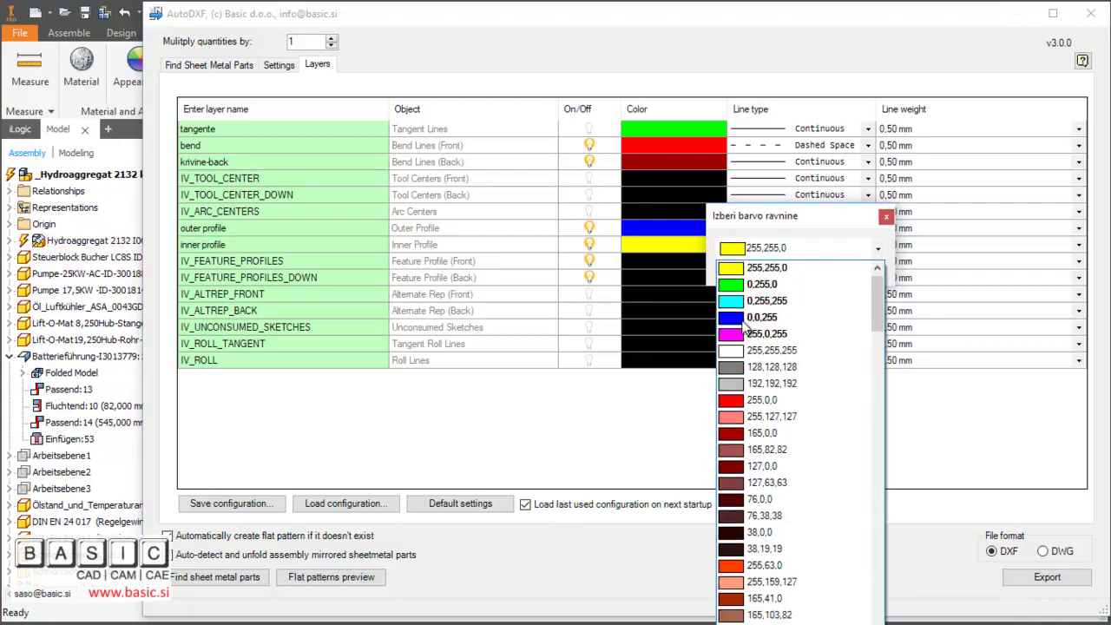
pyautogui.click(755, 565)
pyautogui.click(852, 266)
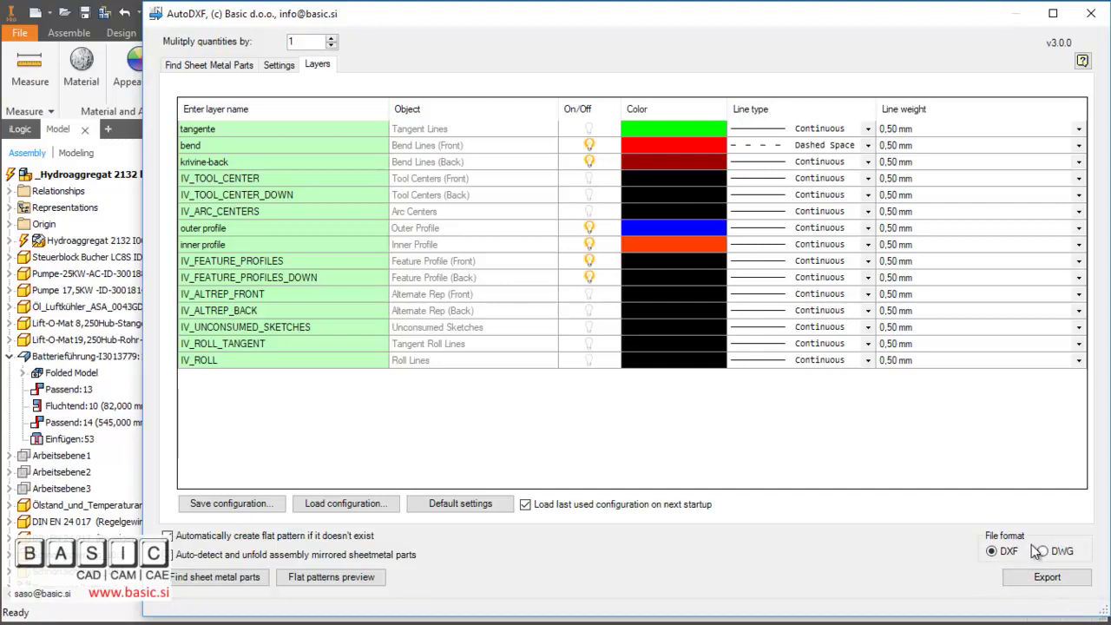
# Export the 30 selected flat patterns as DXF and acknowledge the finished message
pyautogui.click(1048, 577)
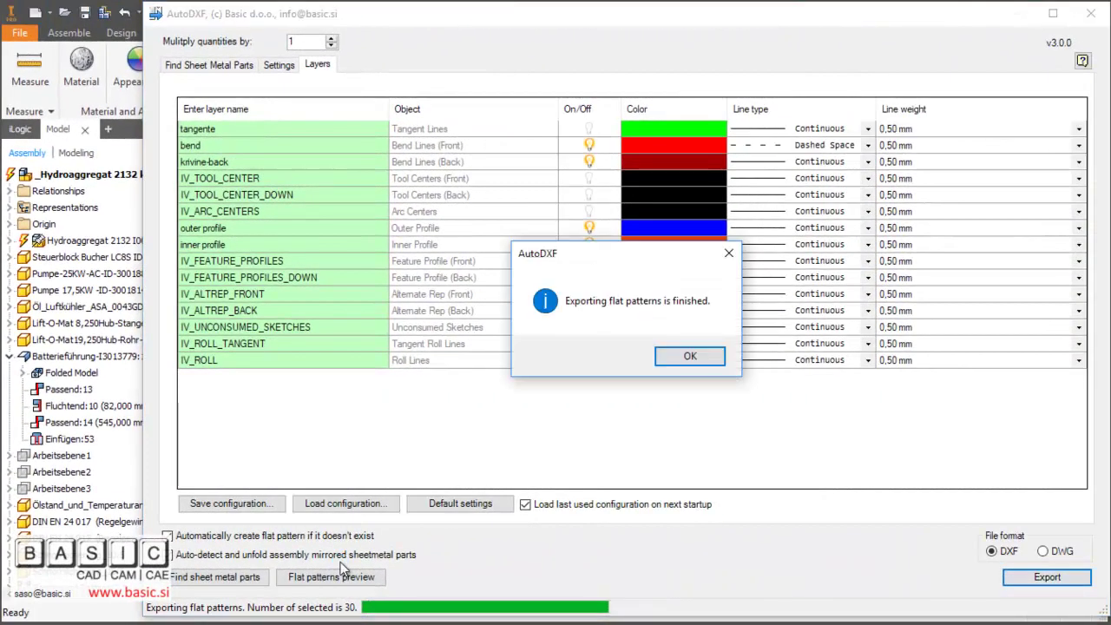
pyautogui.click(690, 357)
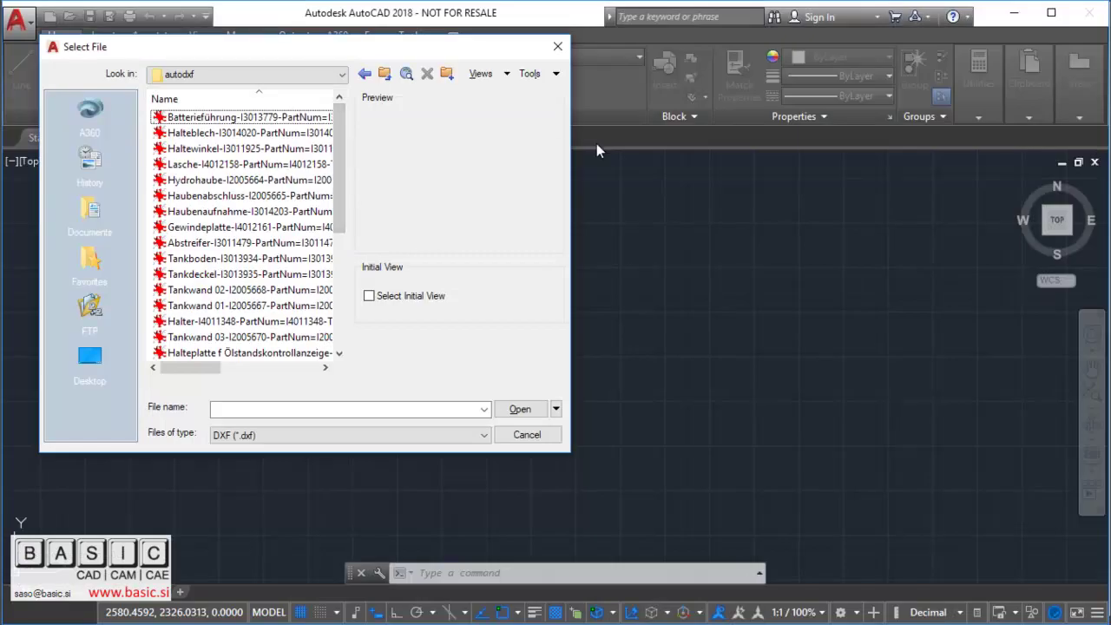
# Open Haubenabschluss, Hydrohaube and Batterieführung DXFs together from the autodxf folder
pyautogui.moveTo(570, 154); pyautogui.dragTo(968, 154)
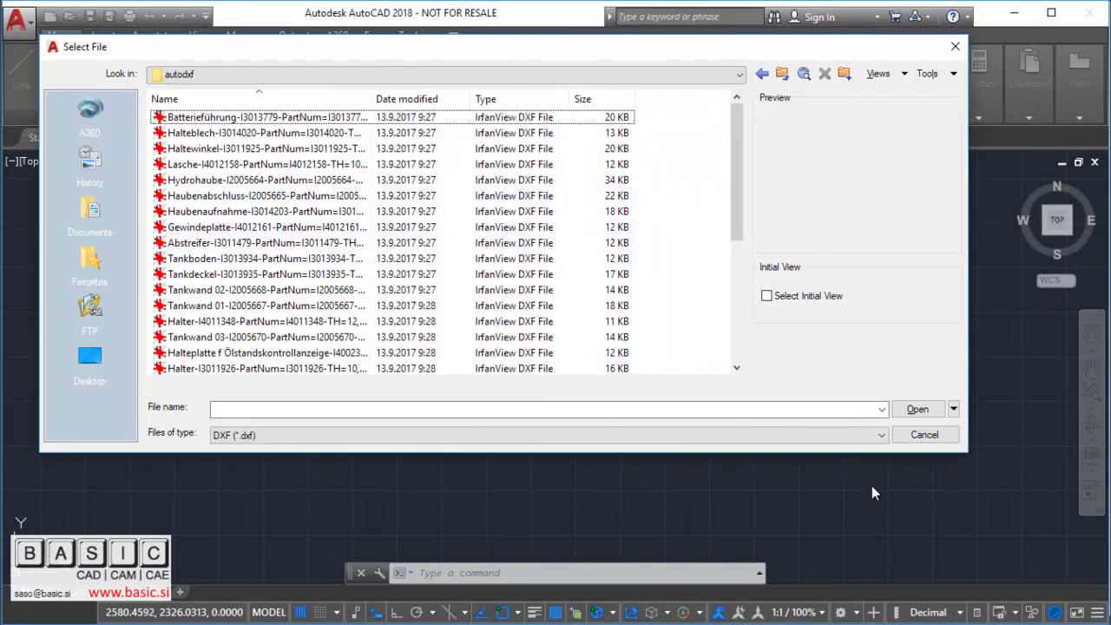
pyautogui.click(556, 227)
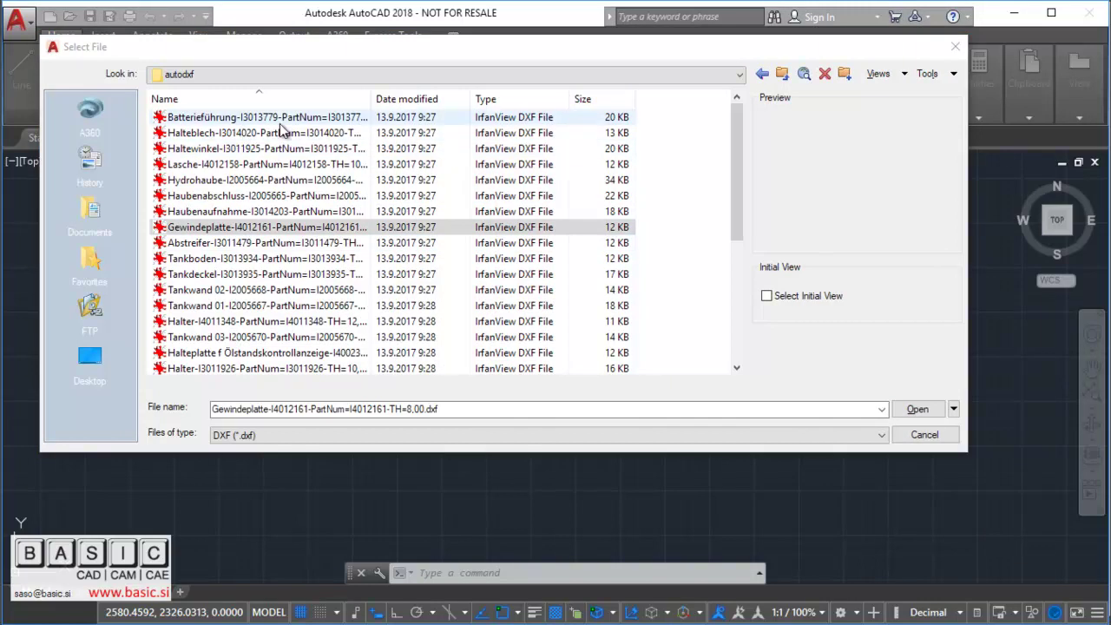
pyautogui.click(300, 197)
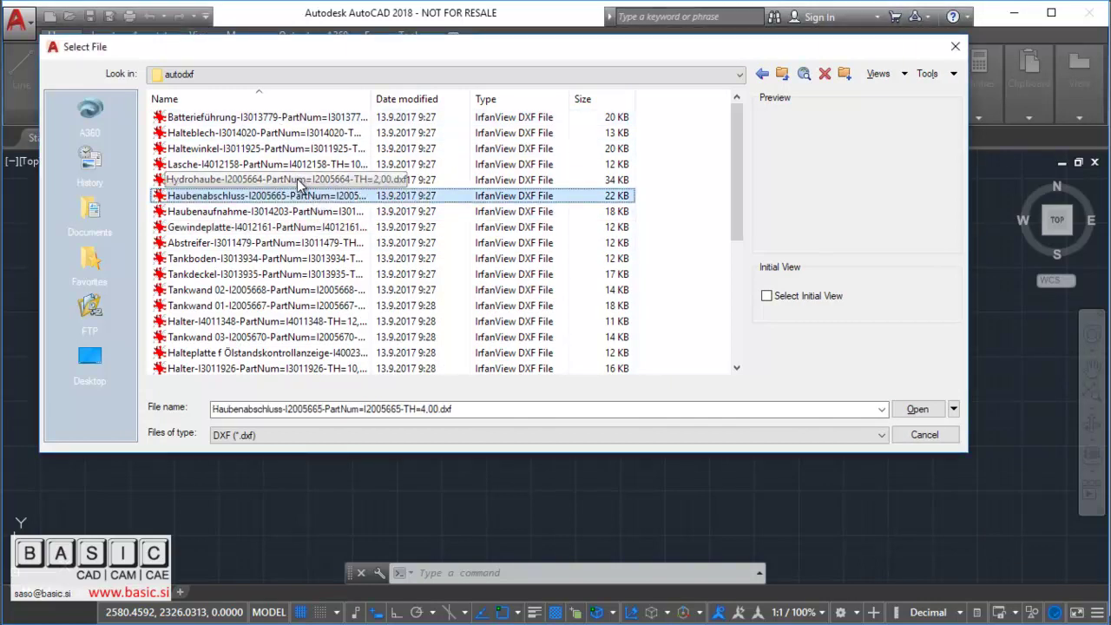
pyautogui.keyDown('shift'); pyautogui.click(298, 180); pyautogui.keyUp('shift')
pyautogui.keyDown('ctrl'); pyautogui.click(294, 121); pyautogui.keyUp('ctrl')
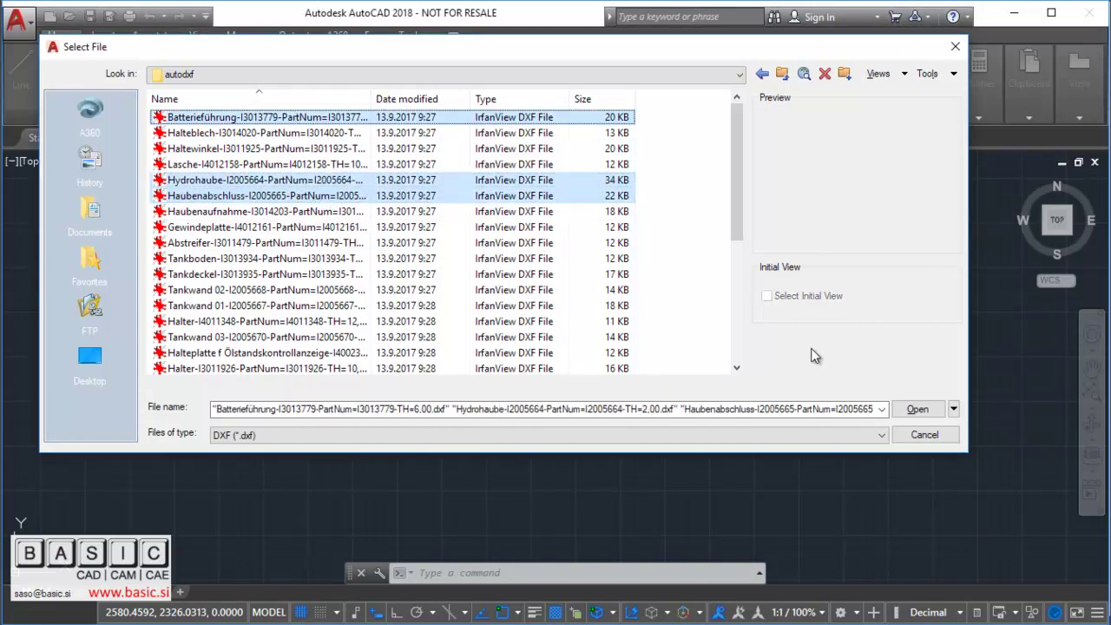
pyautogui.click(917, 409)
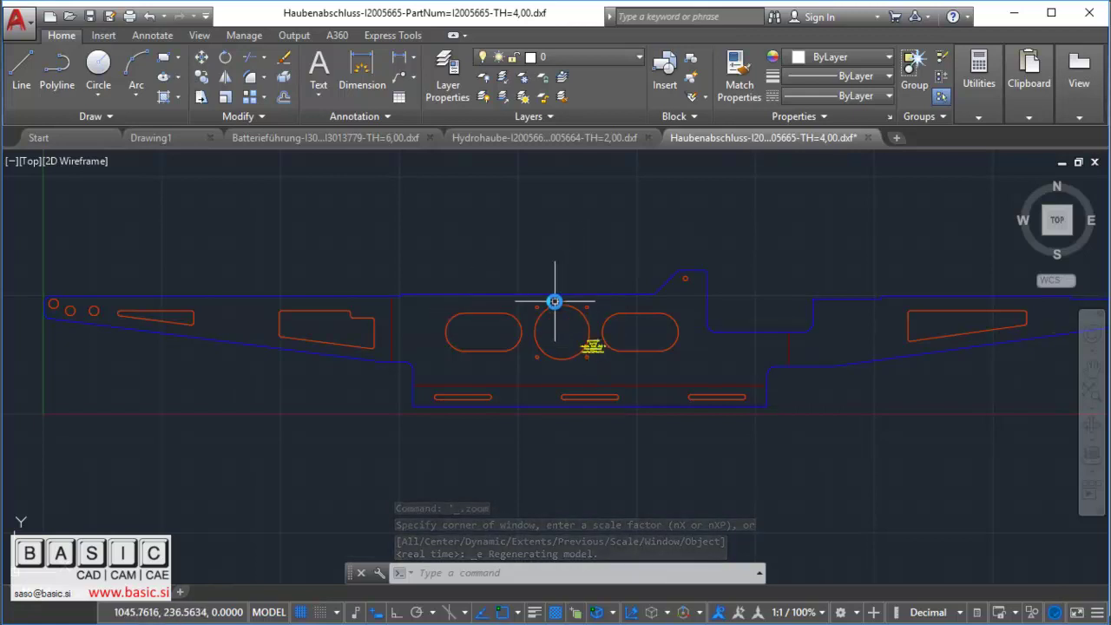
# Inspect the Haubenabschluss drawing's layers in the ribbon Layer dropdown
pyautogui.click(635, 60)
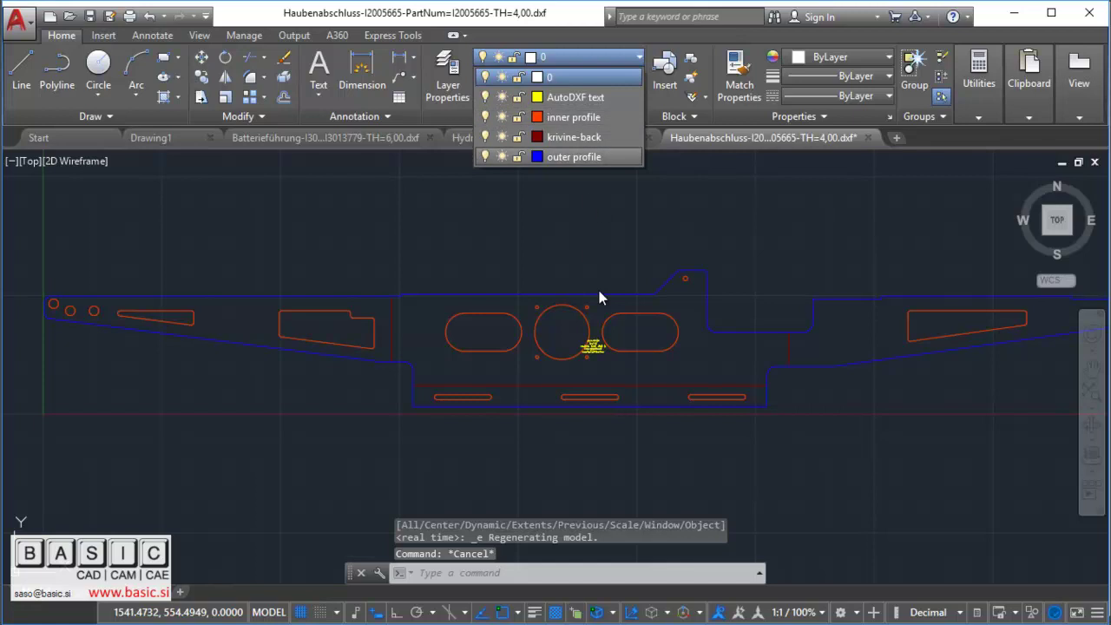
pyautogui.click(591, 247)
pyautogui.moveTo(582, 256); pyautogui.dragTo(560, 236, button='middle')
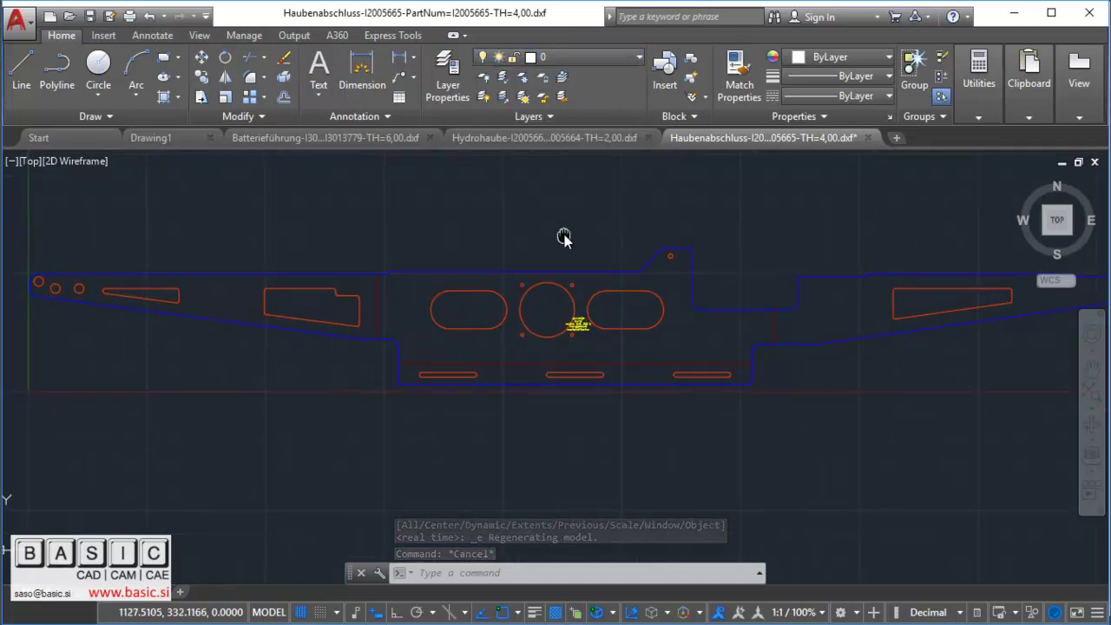
pyautogui.scroll(-2, 561, 236)
pyautogui.scroll(5, 521, 269)
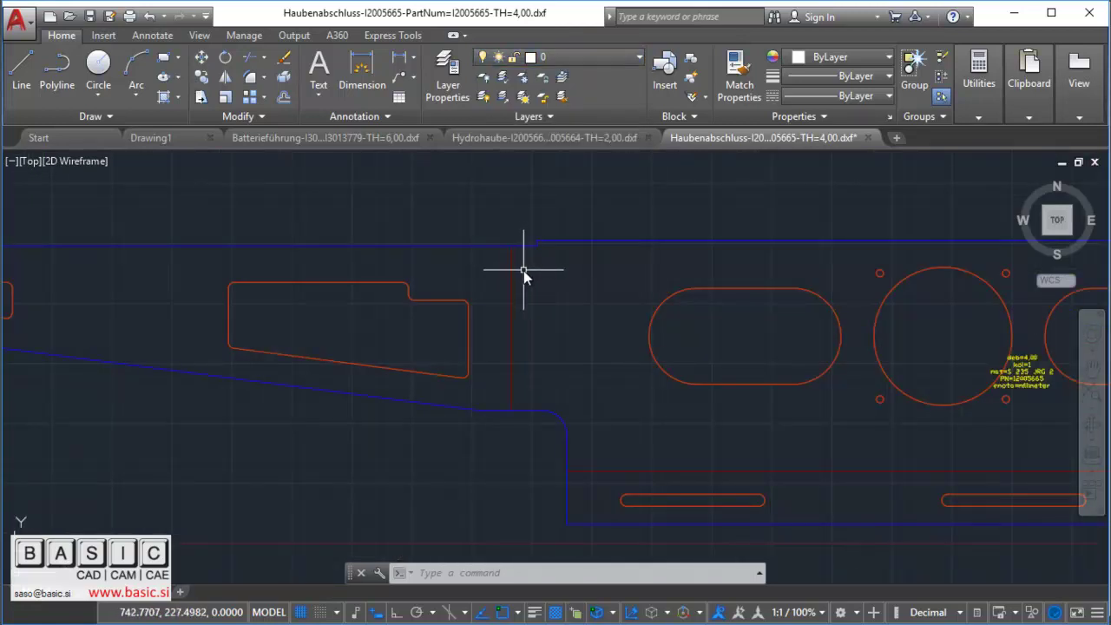
# Zoom onto the thickness, quantity, material and part-number text, then minimize AutoCAD
pyautogui.moveTo(873, 268); pyautogui.dragTo(807, 243, button='middle')
pyautogui.scroll(5, 747, 254)
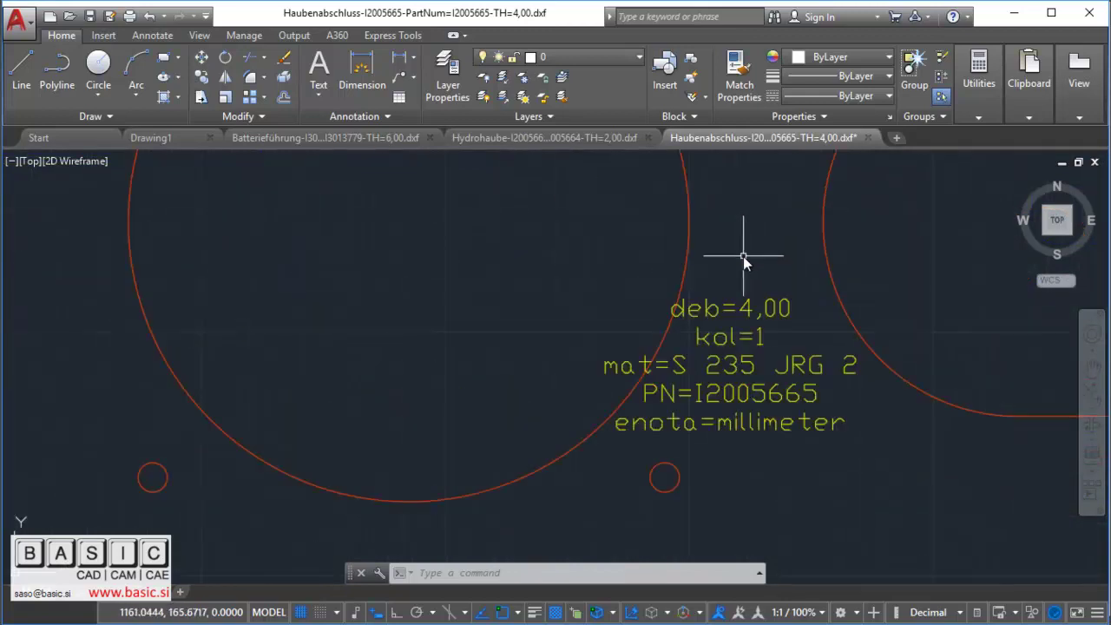
pyautogui.moveTo(848, 324)
pyautogui.mouseDown(button='middle')
pyautogui.moveTo(699, 262)
pyautogui.moveTo(692, 293)
pyautogui.mouseUp(button='middle')
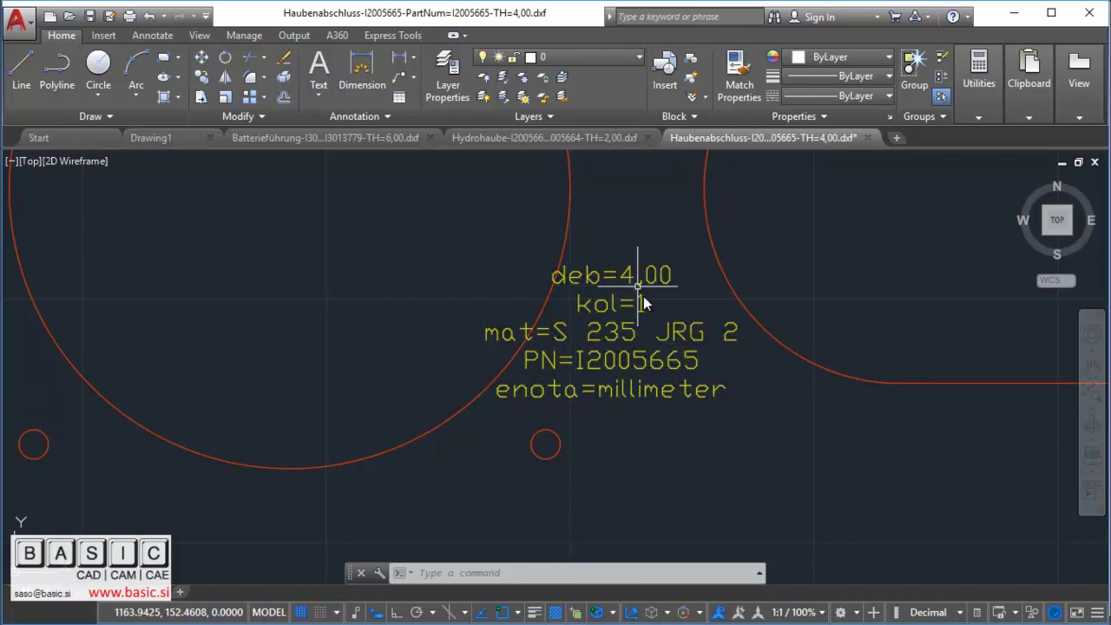
pyautogui.scroll(-4, 643, 302)
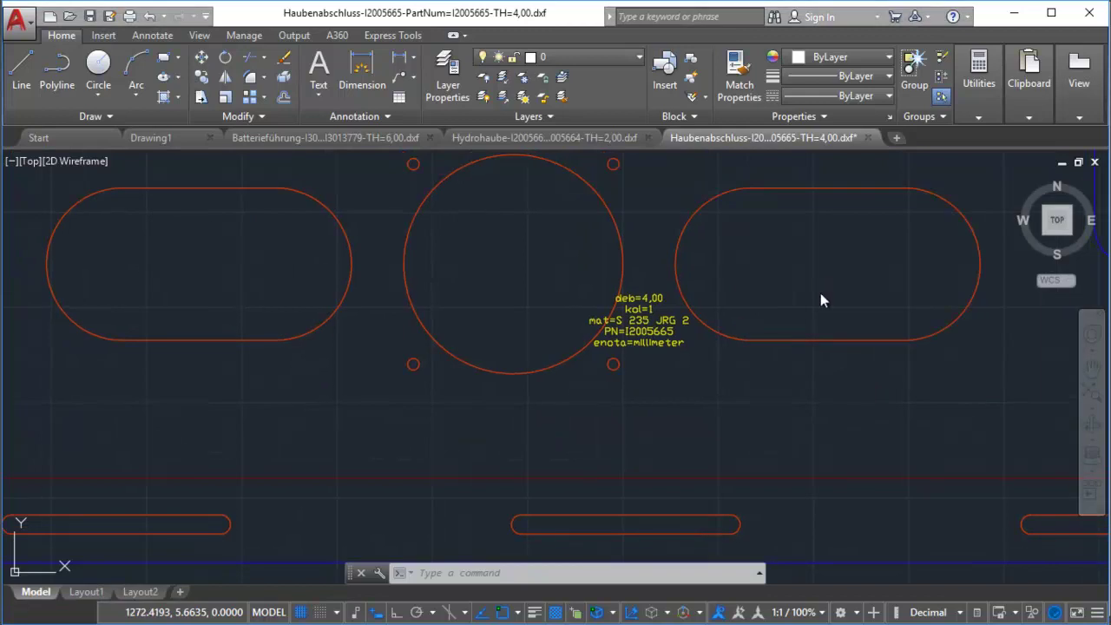
pyautogui.click(1014, 13)
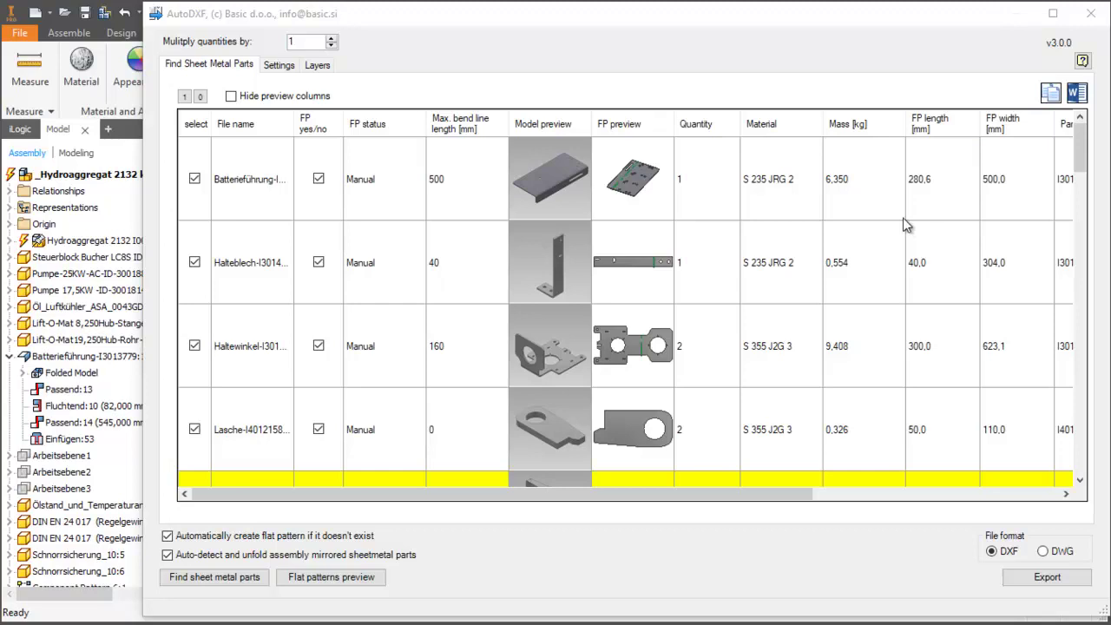
# Export the parts list with previews to Word and acknowledge the success message
pyautogui.click(1078, 94)
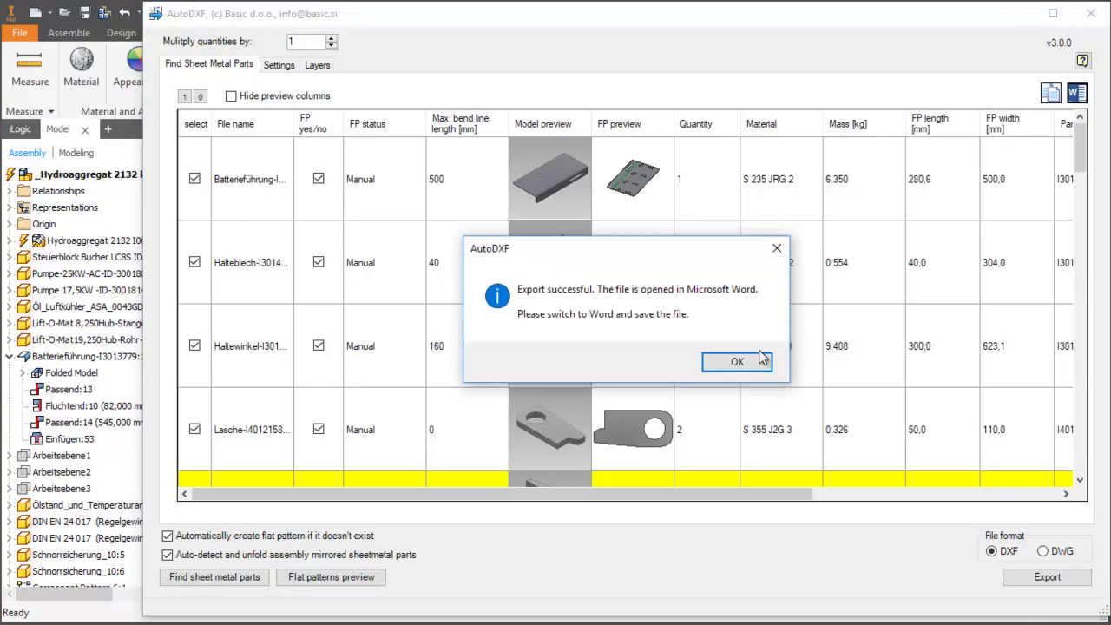
pyautogui.click(754, 362)
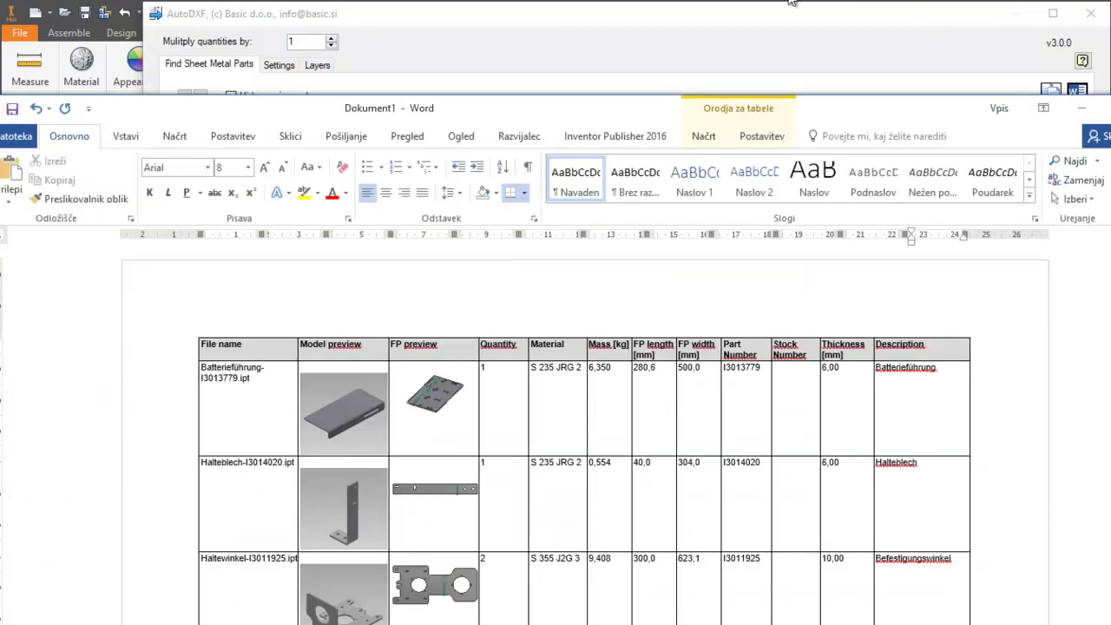
# Position the Word window and scroll through the seven-page parts table with previews
pyautogui.moveTo(813, 113)
pyautogui.mouseDown()
pyautogui.moveTo(853, 19)
pyautogui.moveTo(826, 16)
pyautogui.moveTo(826, 2)
pyautogui.mouseUp()
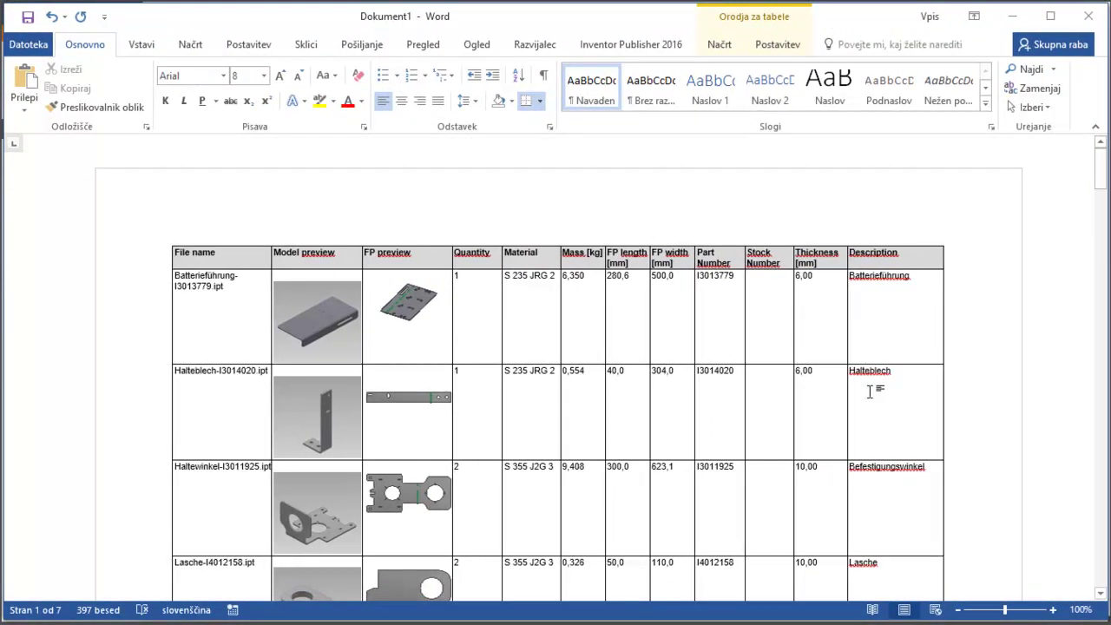
pyautogui.scroll(-2, 752, 365)
pyautogui.scroll(-2, 868, 313)
pyautogui.scroll(2, 912, 276)
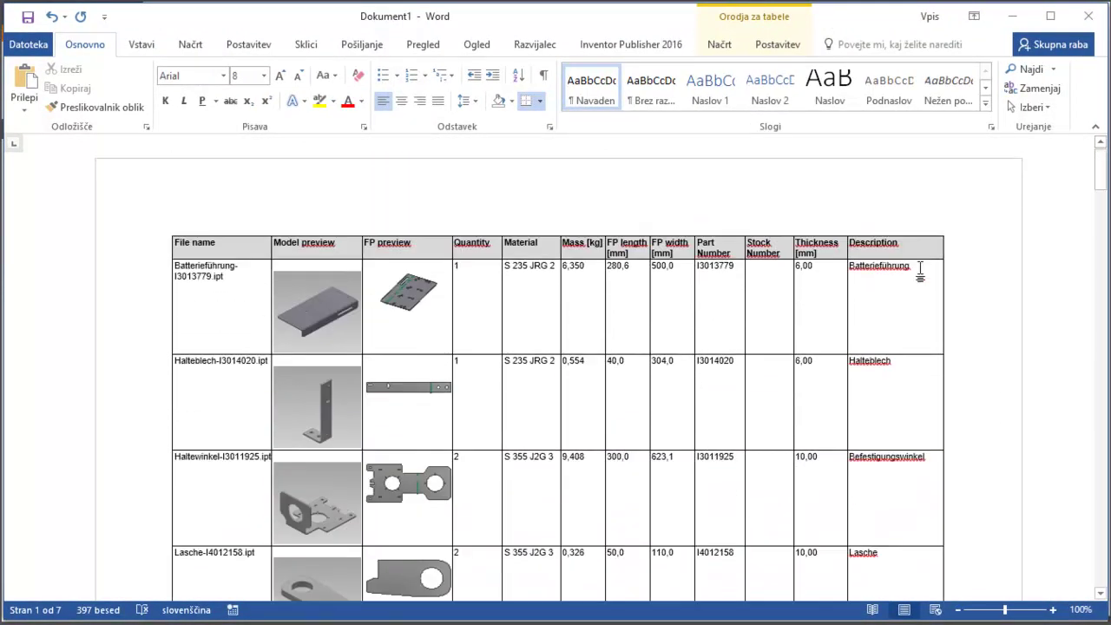
pyautogui.scroll(-1, 890, 250)
pyautogui.scroll(-2, 889, 250)
pyautogui.moveTo(1101, 186); pyautogui.dragTo(1106, 182)
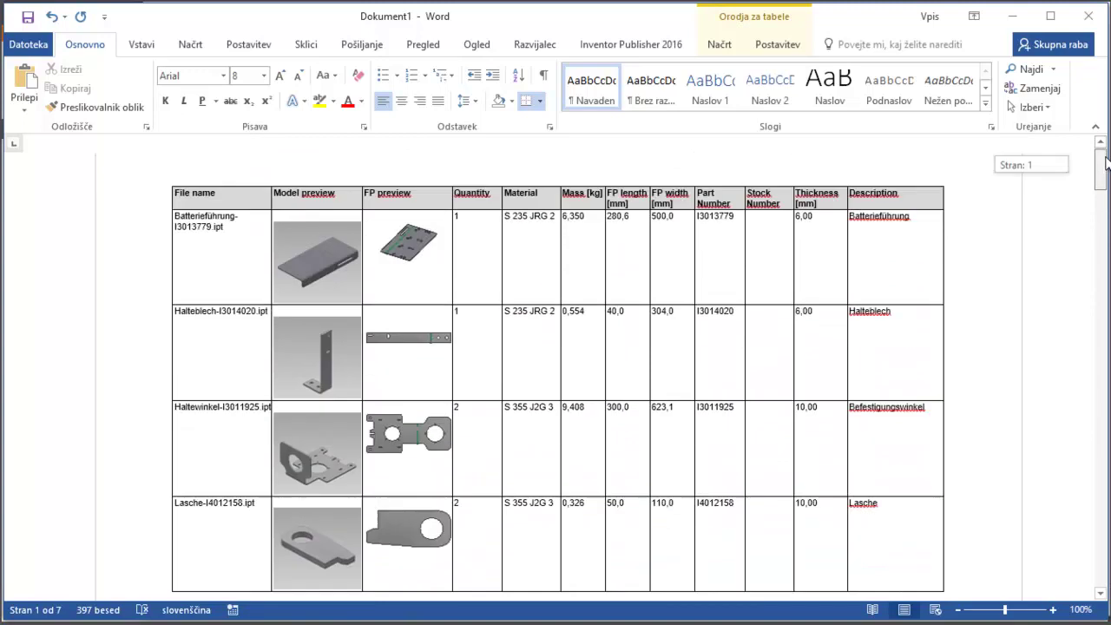
pyautogui.scroll(-1, 1017, 253)
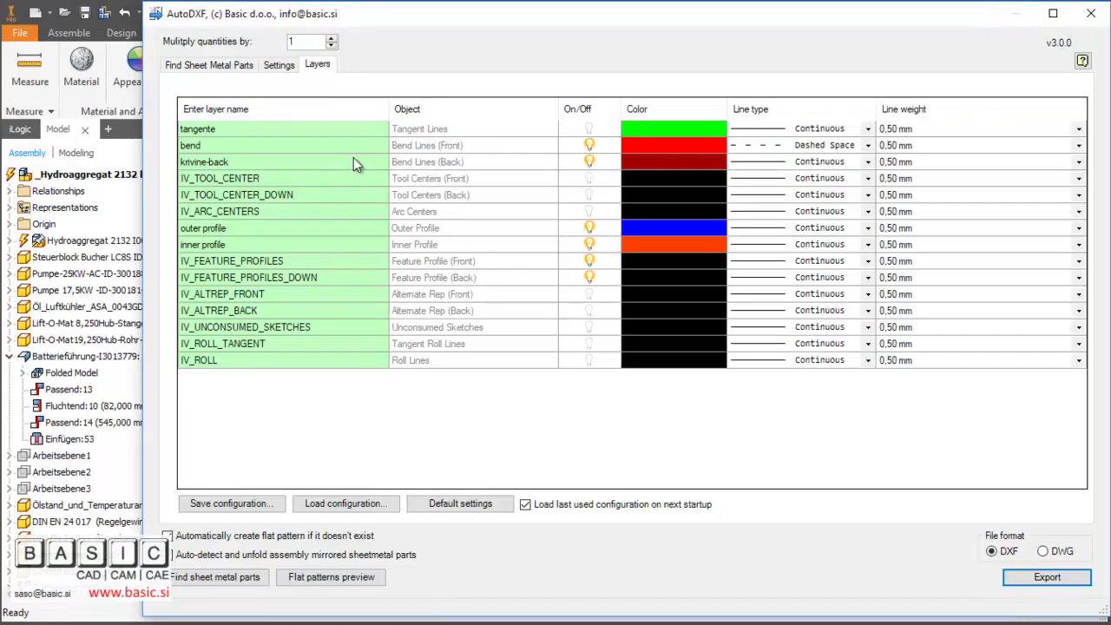
# Show the Find Sheet Metal Parts list with model and flat-pattern previews
pyautogui.click(238, 68)
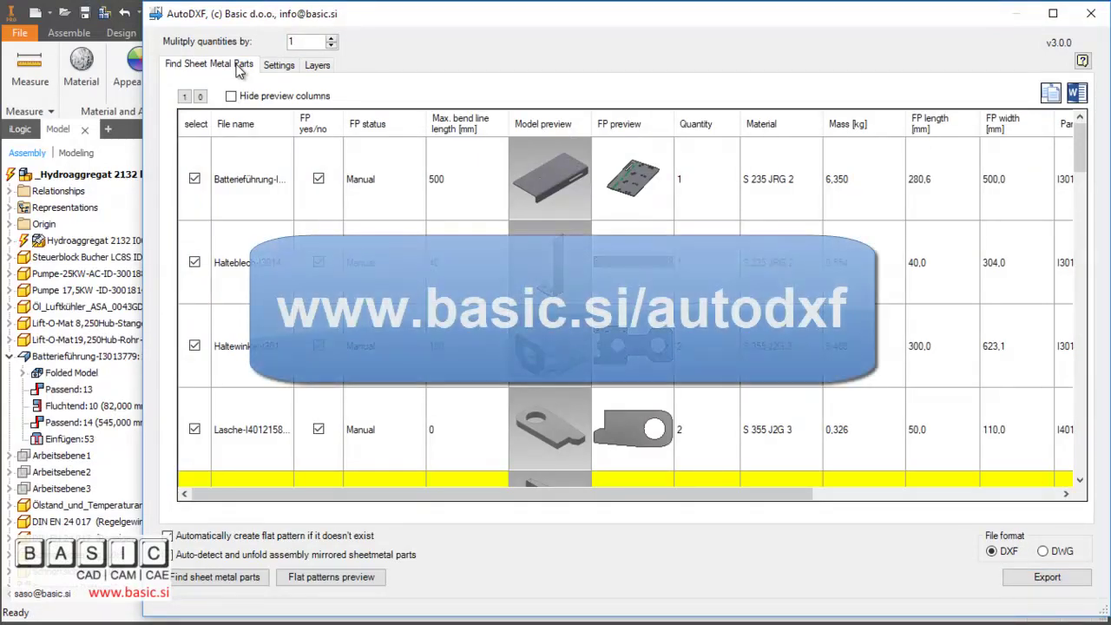